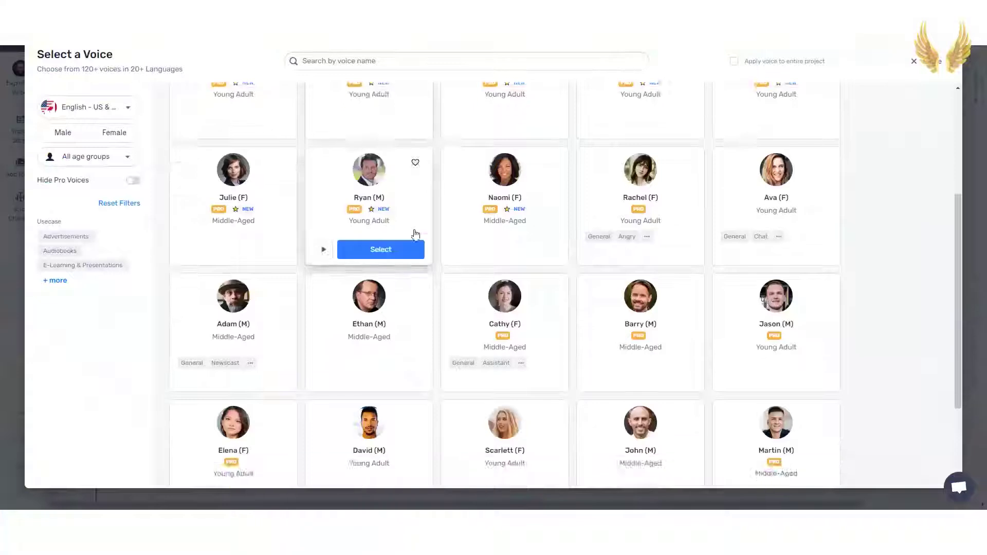
scroll(412, 231, down, 3)
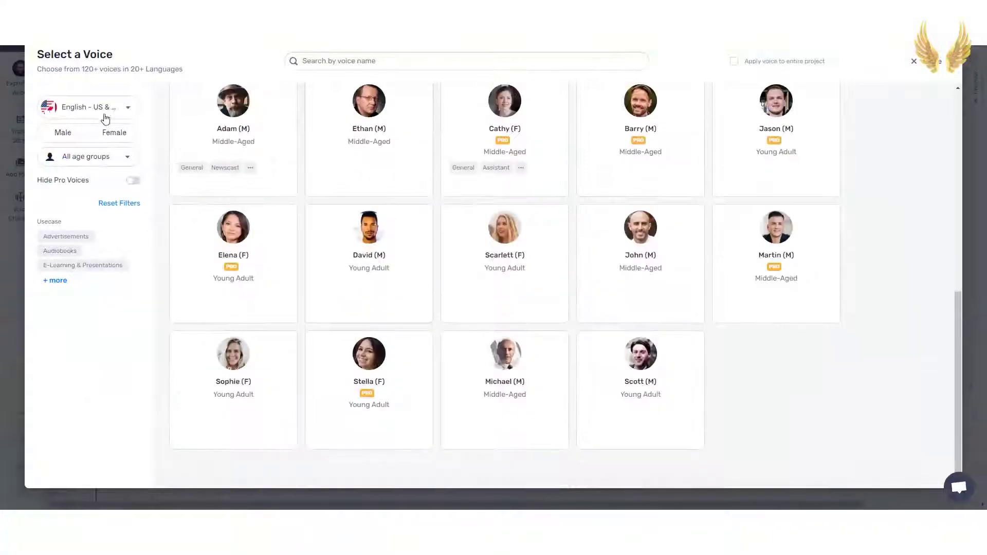
Browse the voice language list and toggle Hide Pro Voices off and back on.
click(124, 112)
scroll(110, 214, down, 5)
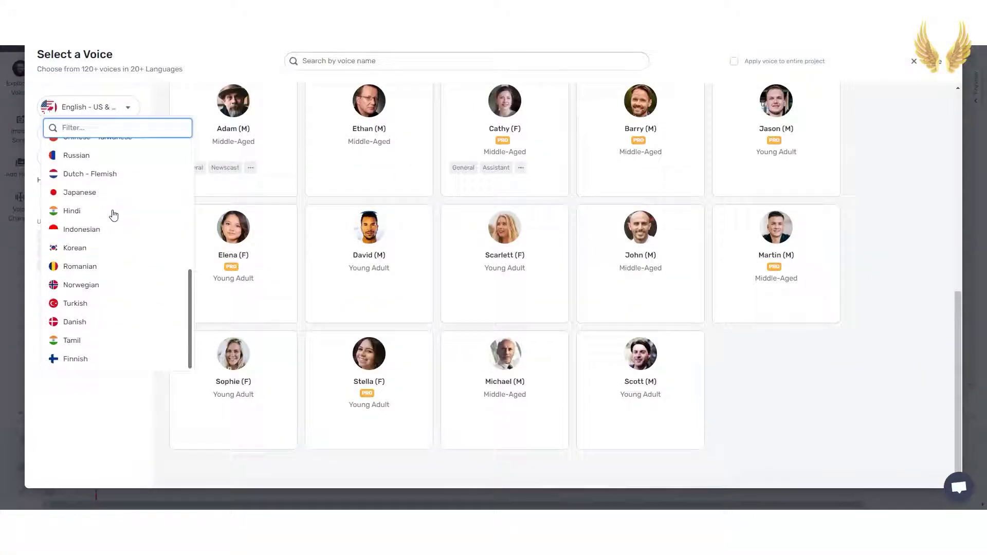
key(Escape)
click(133, 183)
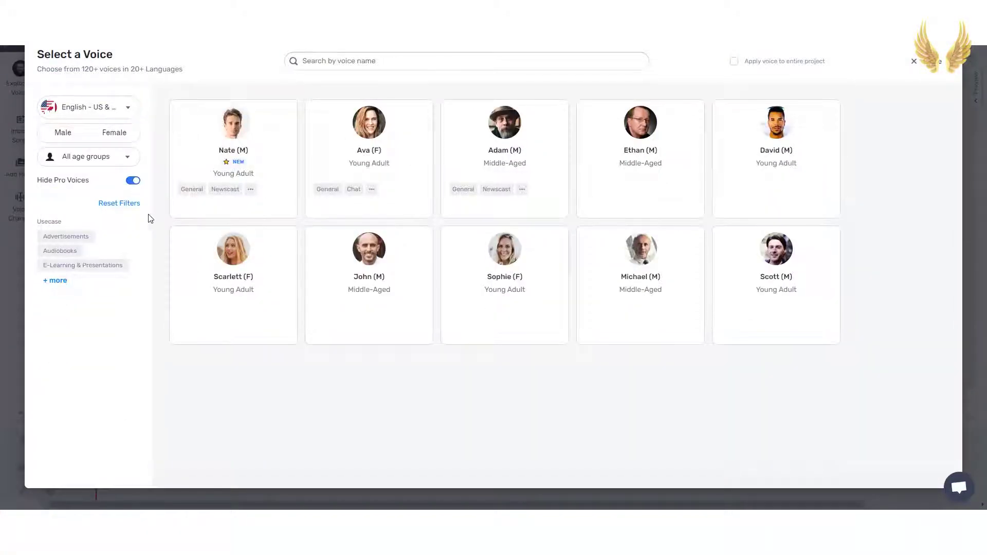
click(130, 184)
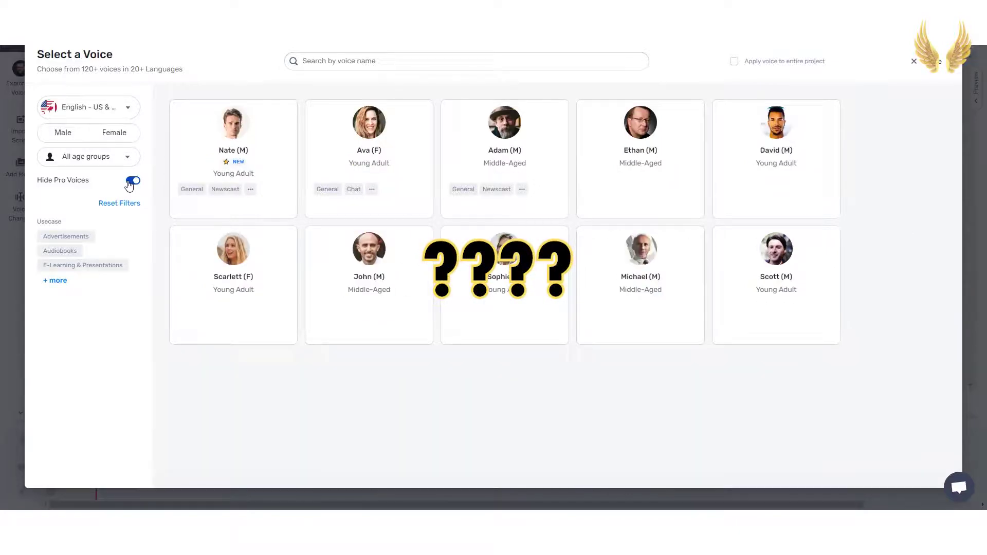
click(132, 182)
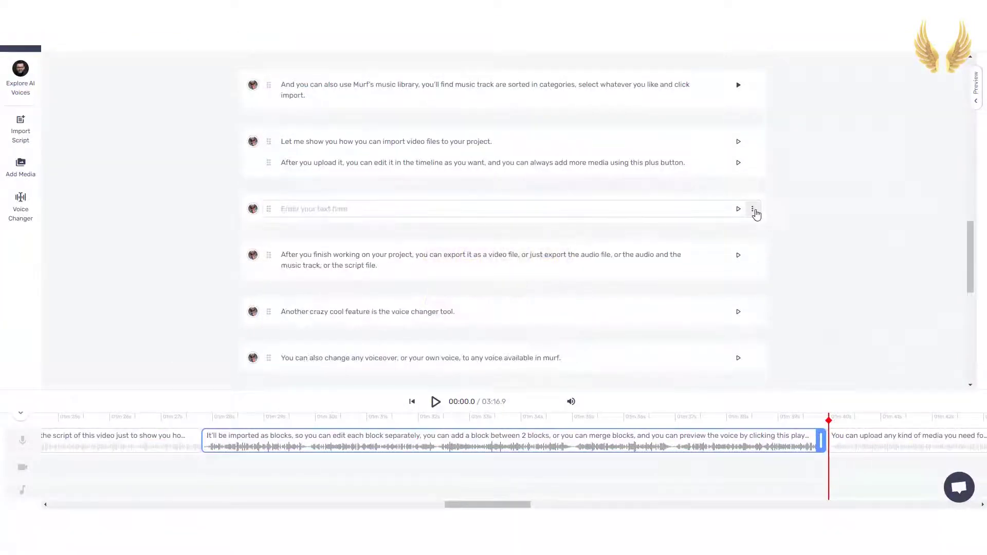
Delete the empty script block and merge the four following lines into the video-import block.
click(755, 210)
click(712, 219)
click(257, 183)
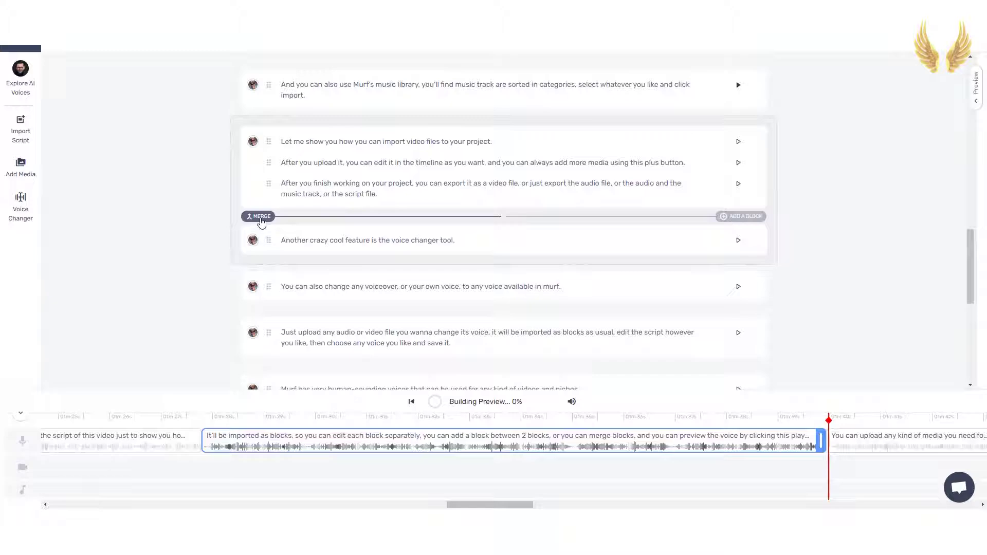
click(259, 219)
click(259, 237)
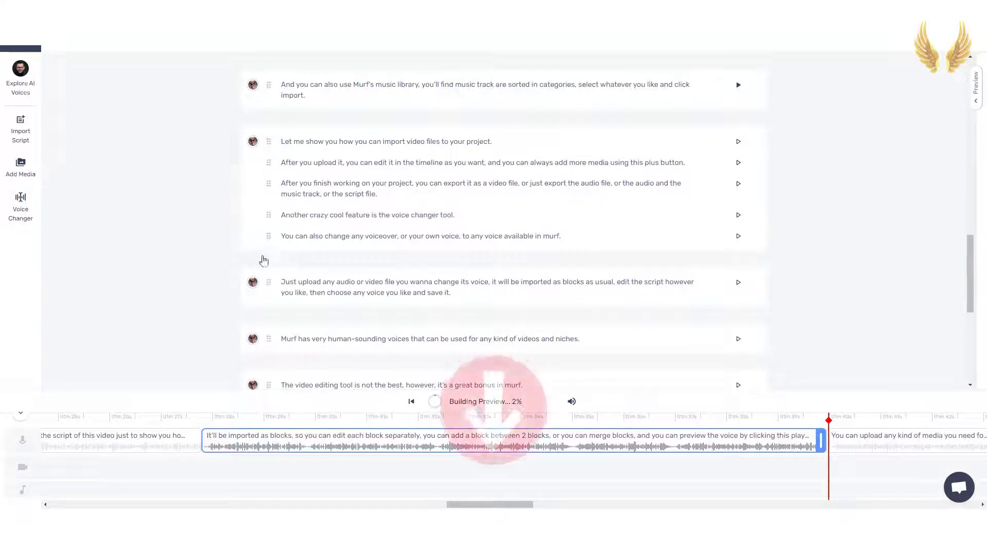
click(260, 260)
drag(970, 301, 979, 140)
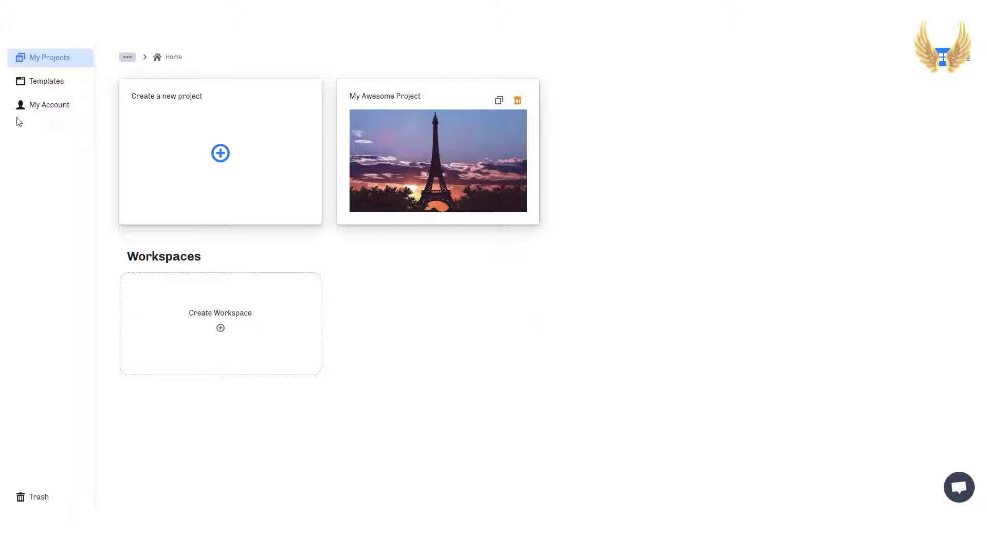
Browse Templates, then create a new project named 'Murf Review' from My Projects.
click(39, 85)
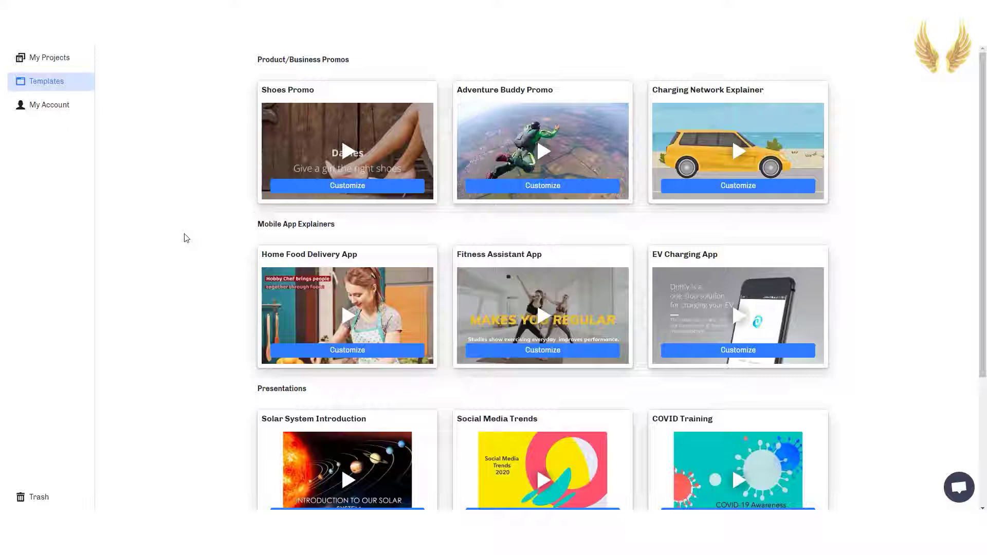
scroll(185, 238, down, 3)
click(65, 59)
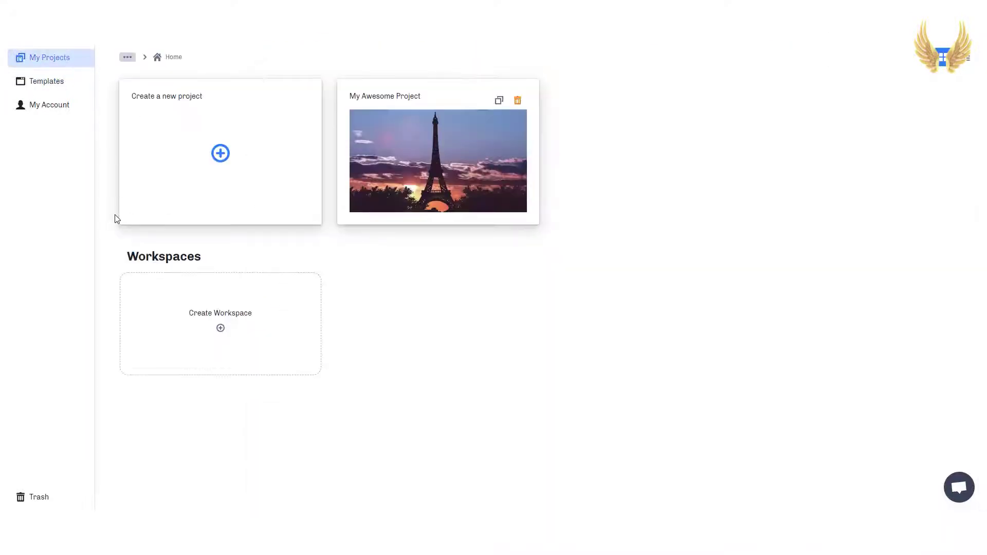
click(170, 166)
triple_click(354, 262)
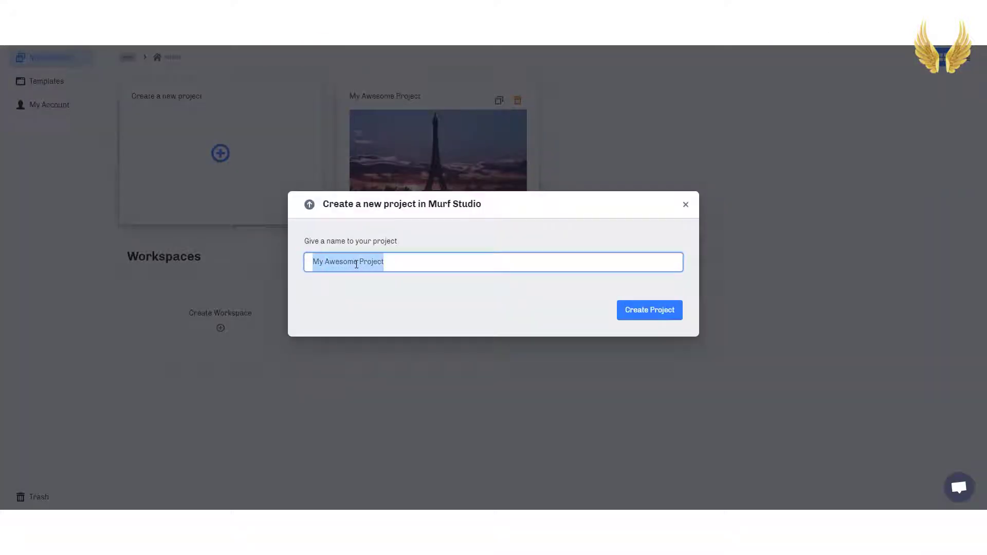
text(Murf Review)
key(Return)
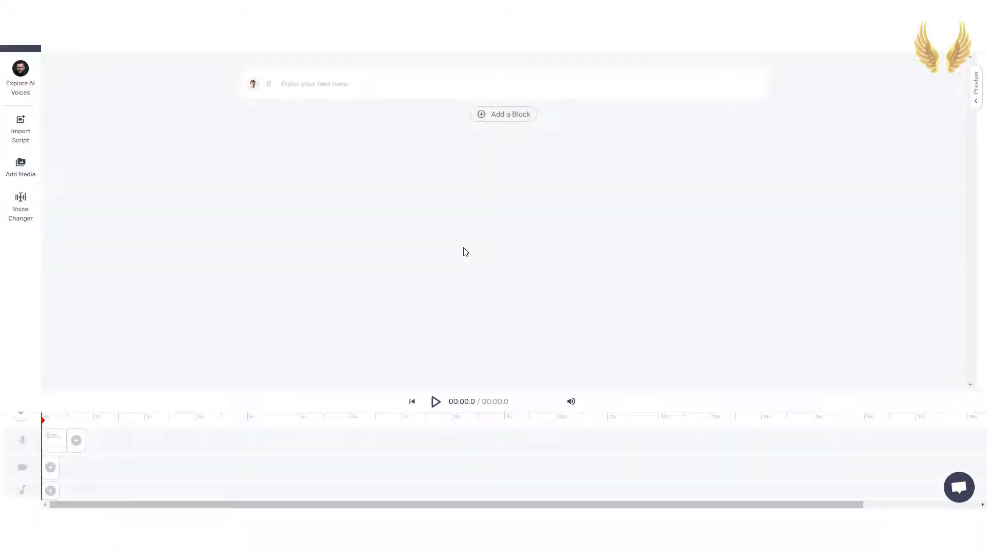
Add two more blocks, paste the content-creator intro into the first, and bring up its voice choices.
click(327, 82)
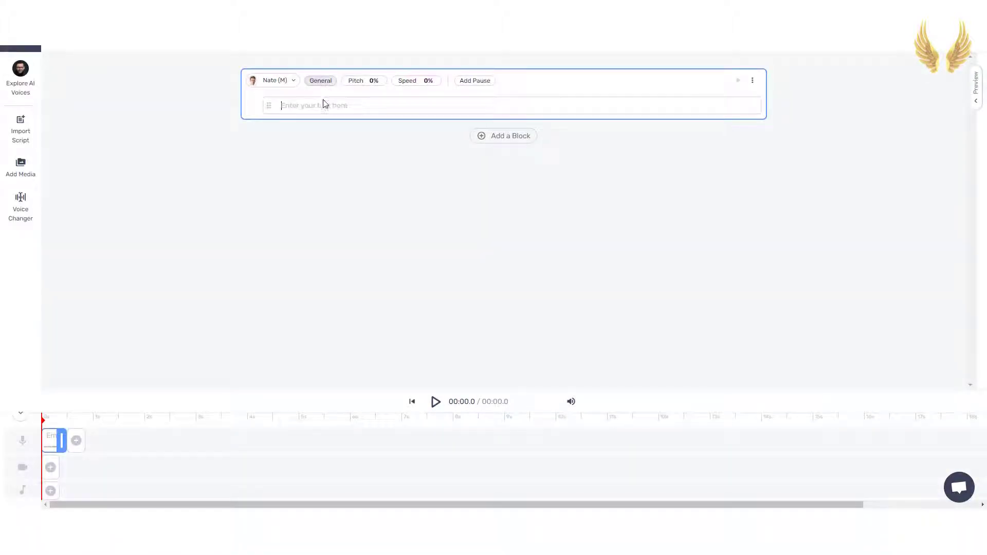
click(492, 140)
click(503, 183)
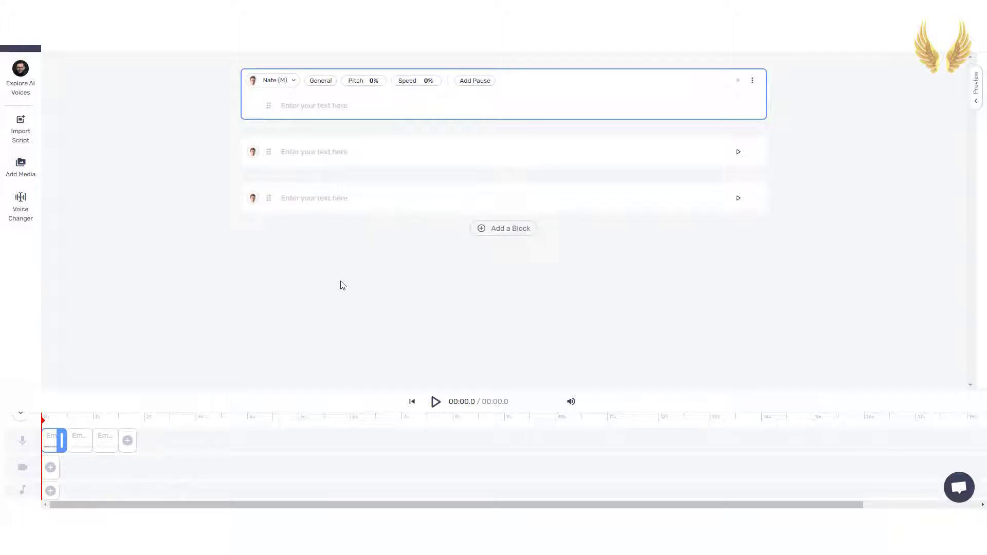
click(353, 102)
text(If you’re a content creator, YouTuber or marketer, listen closely! What I’m about to show you is revolutionary! The most realistic-sounding text-to-speech software, do you believe that the voice you’re hearing right now is a text-to-speech voice?)
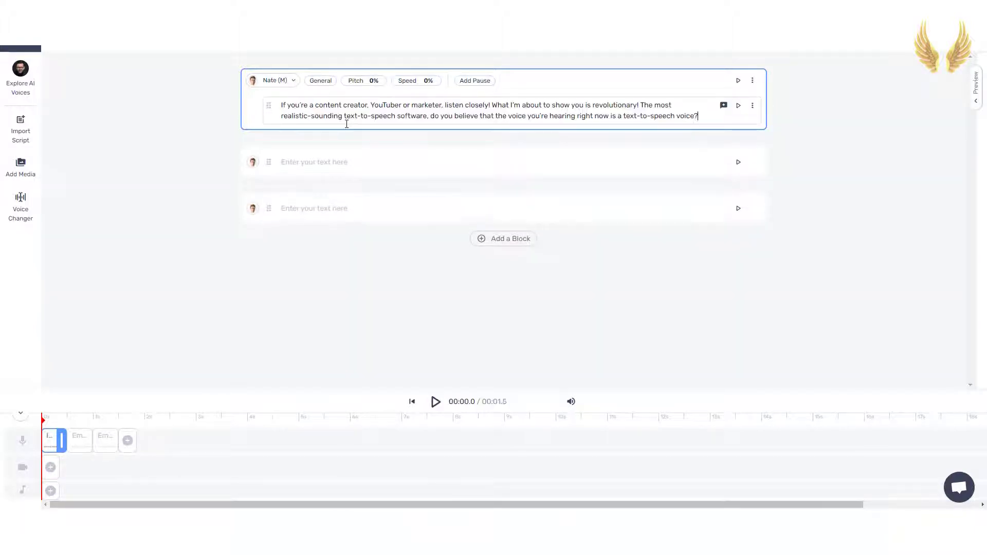
click(271, 81)
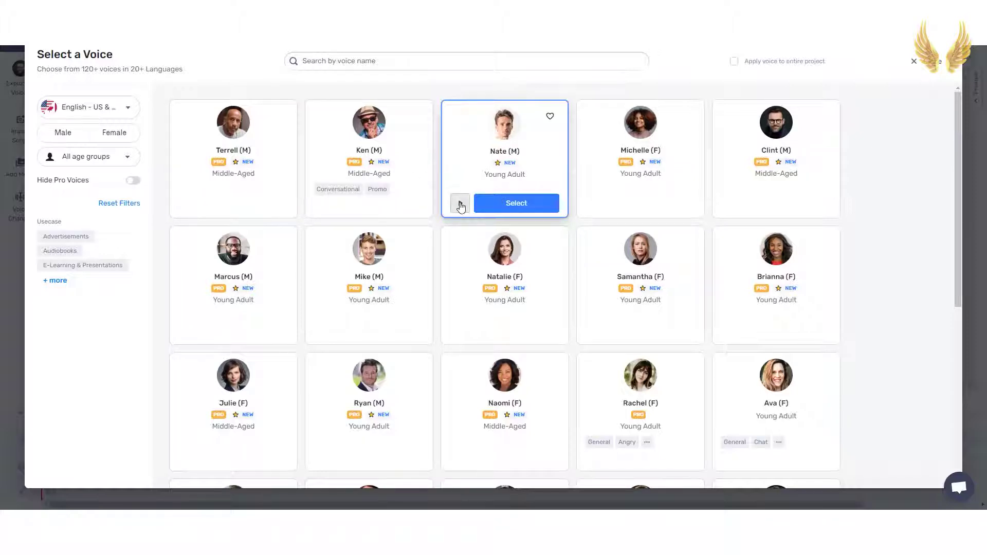
Audition Nate, Ken, Terrell, Michelle and Natalie, then assign Nate (M) to the block.
click(461, 205)
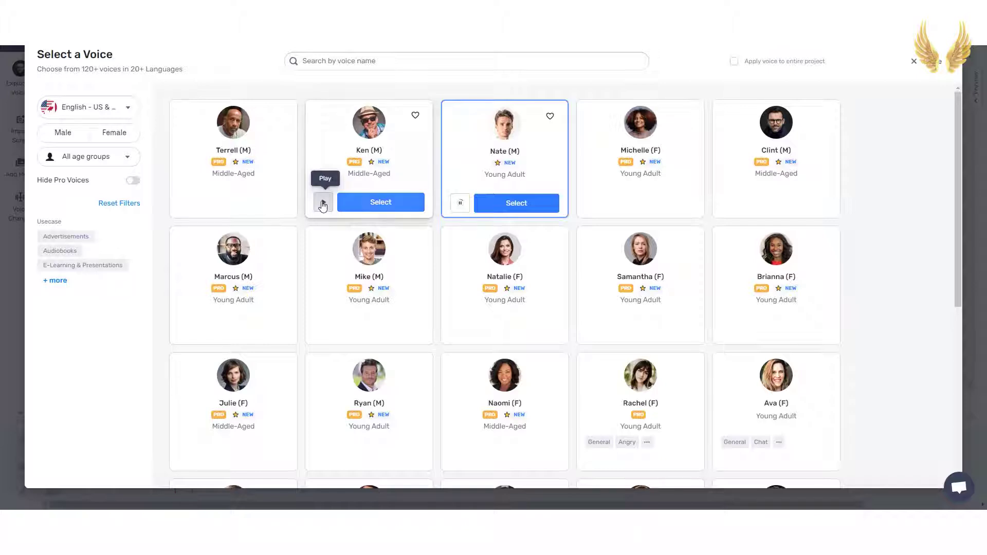
click(322, 205)
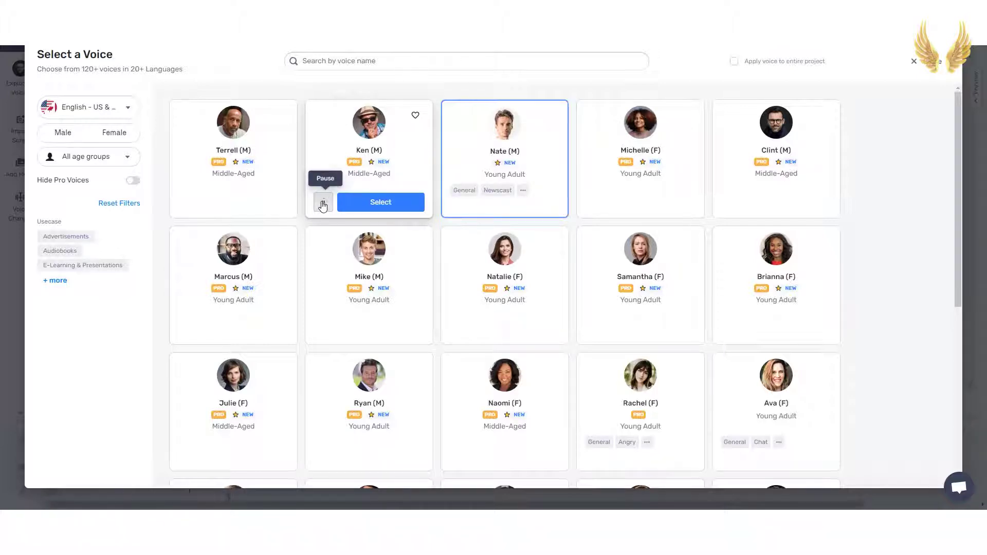
mouse_move(233, 157)
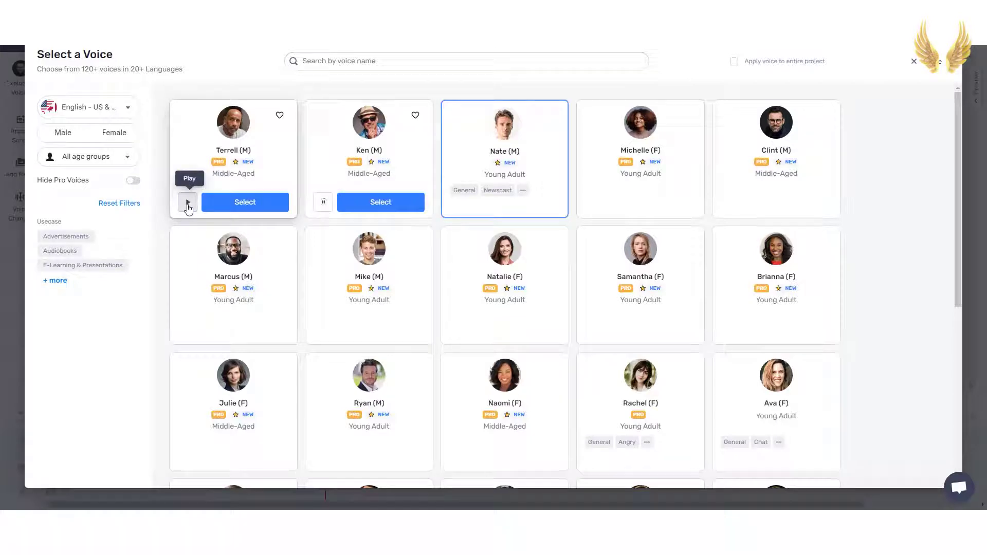
click(187, 204)
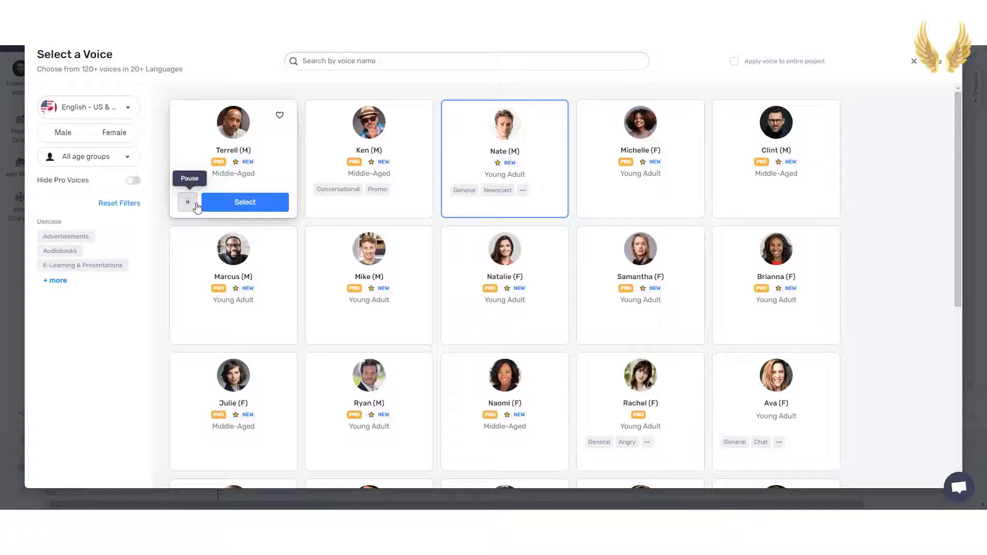
mouse_move(641, 158)
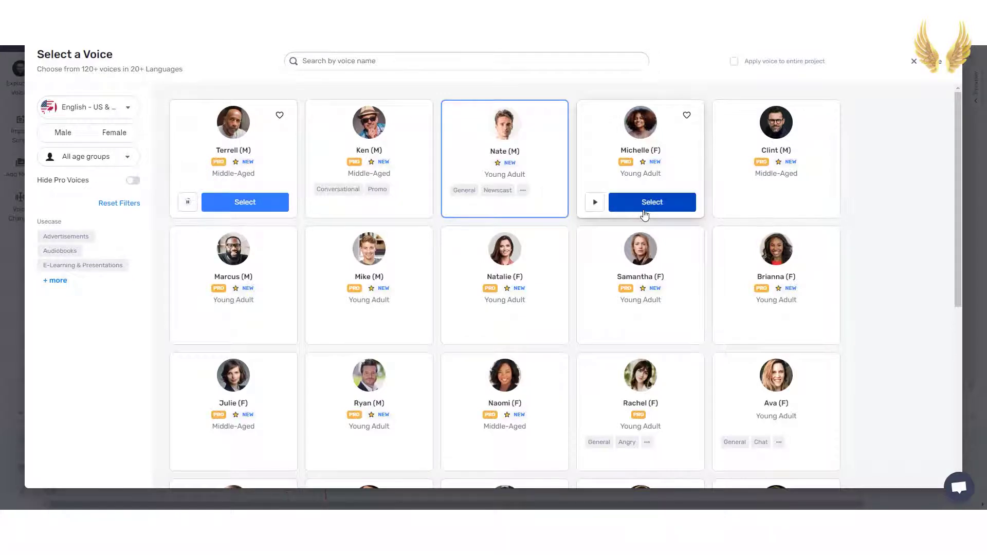
scroll(644, 214, down, 2)
scroll(644, 214, down, 2)
scroll(644, 215, down, 1)
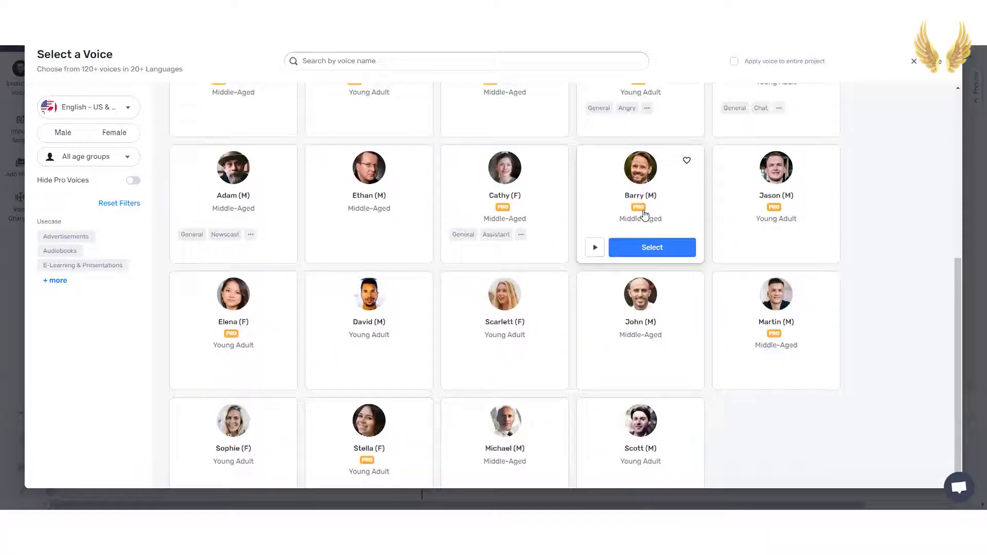
scroll(644, 215, down, 1)
scroll(644, 215, up, 4)
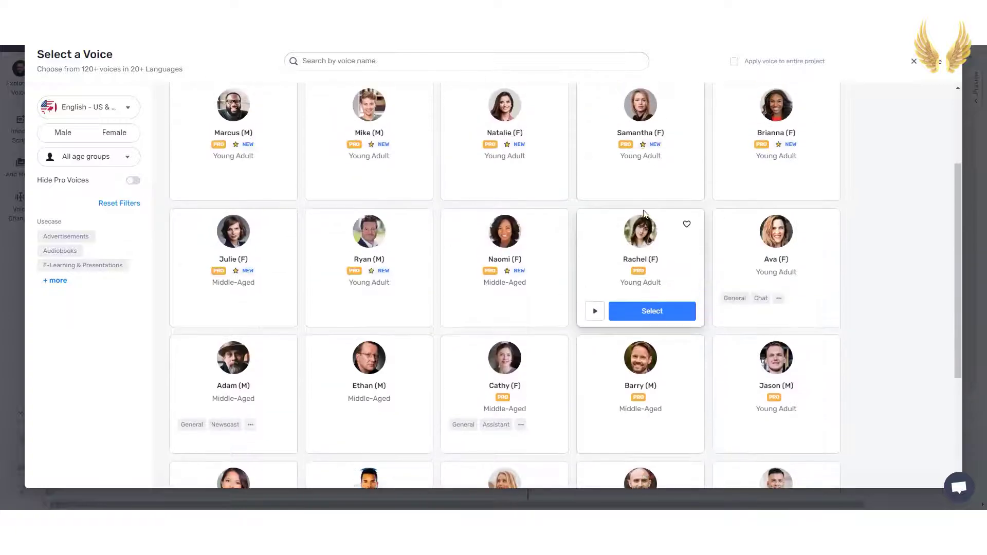
scroll(645, 214, up, 2)
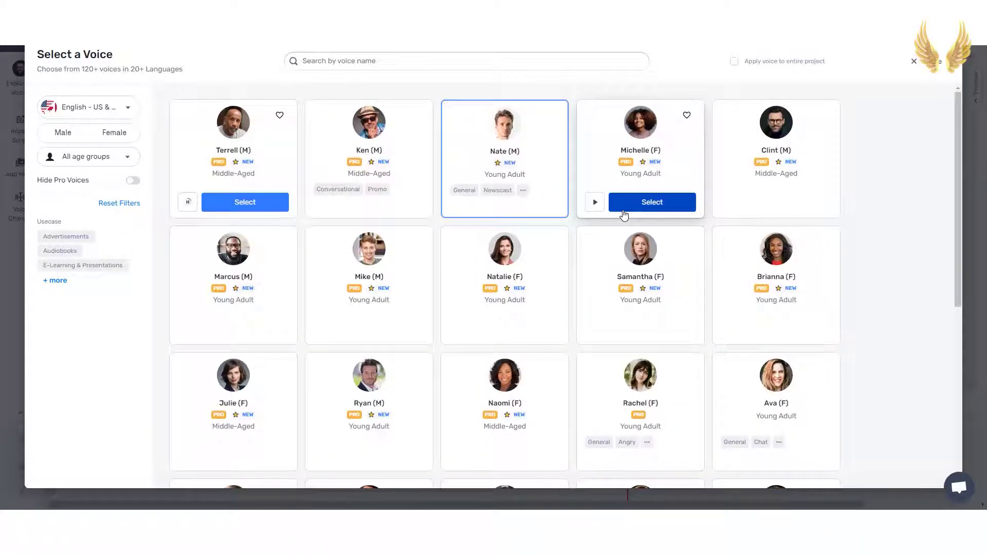
click(595, 207)
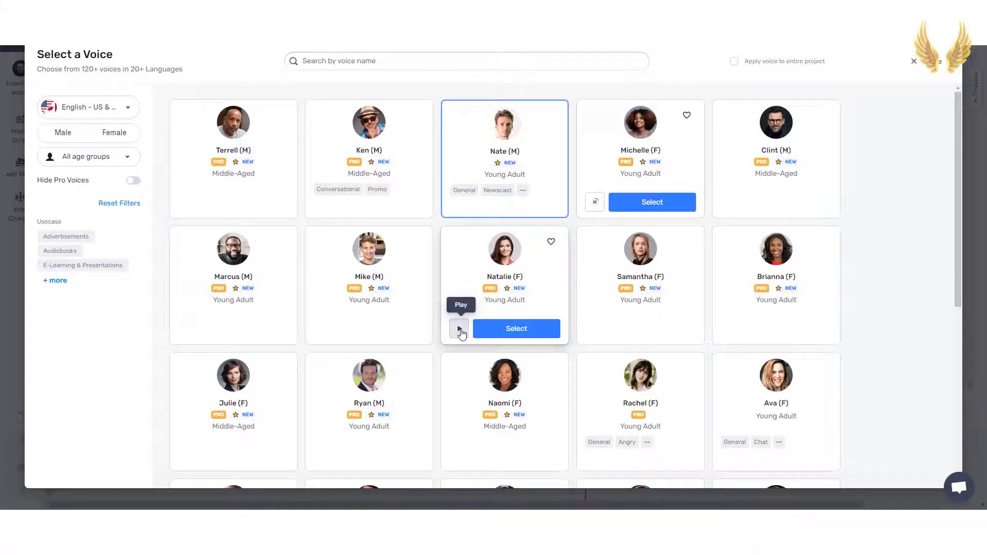
click(461, 328)
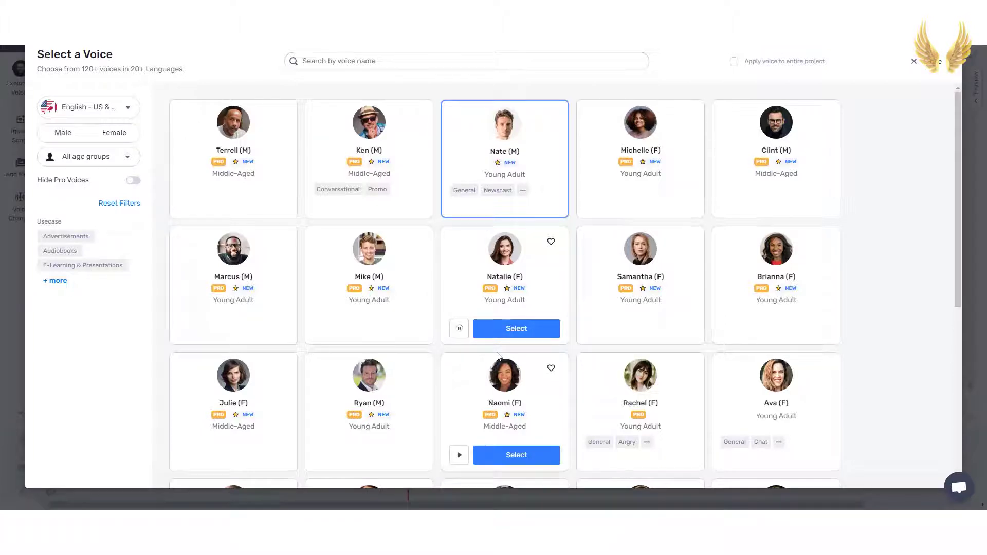
click(463, 204)
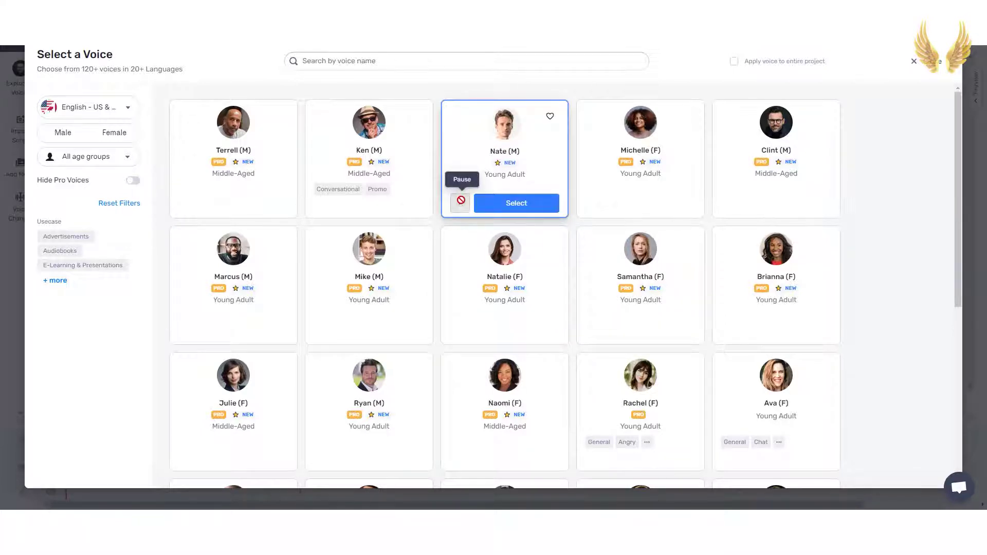
click(508, 204)
Browse the Emotion, Pitch, Speed and Add Pause options, then bring up the first block's menu.
click(334, 85)
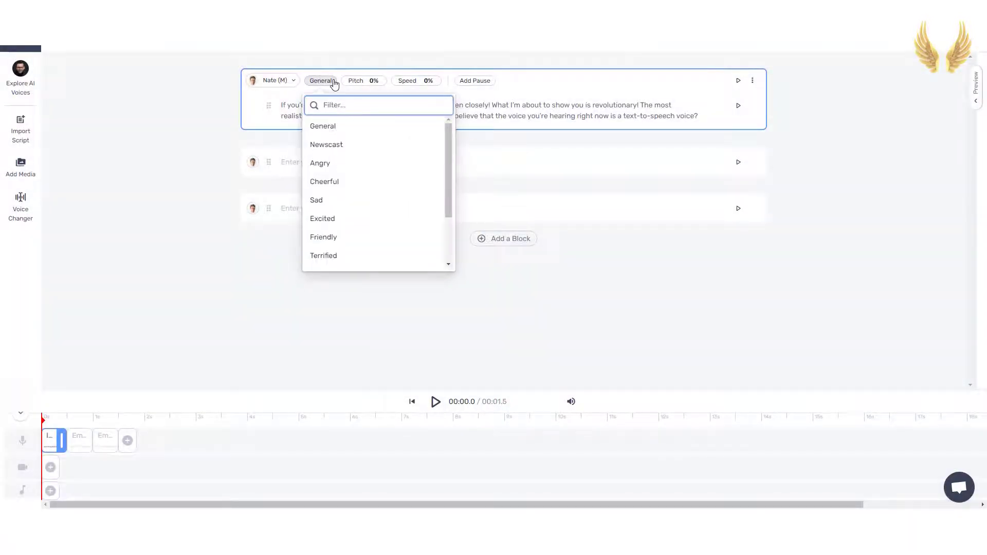
scroll(353, 170, down, 2)
scroll(355, 173, up, 2)
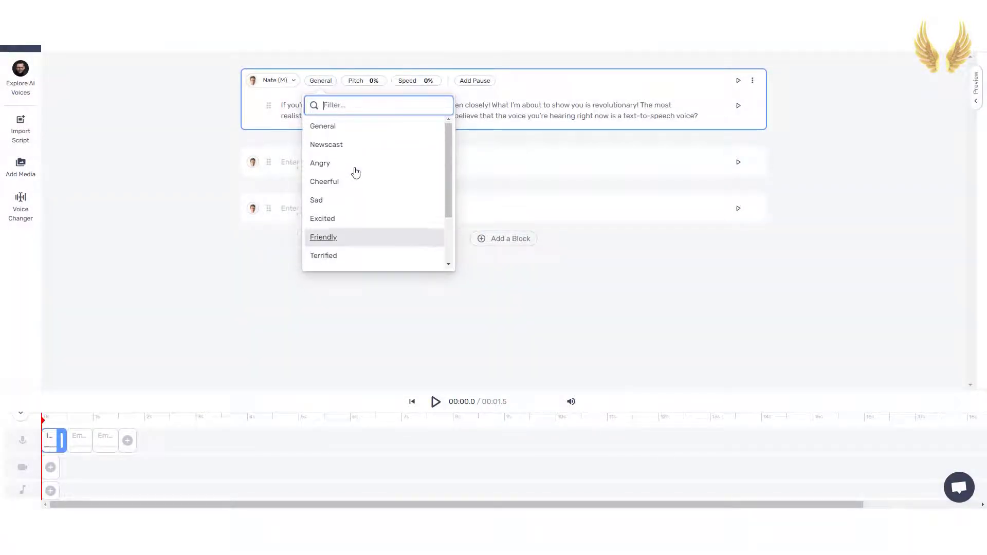
click(355, 81)
click(409, 82)
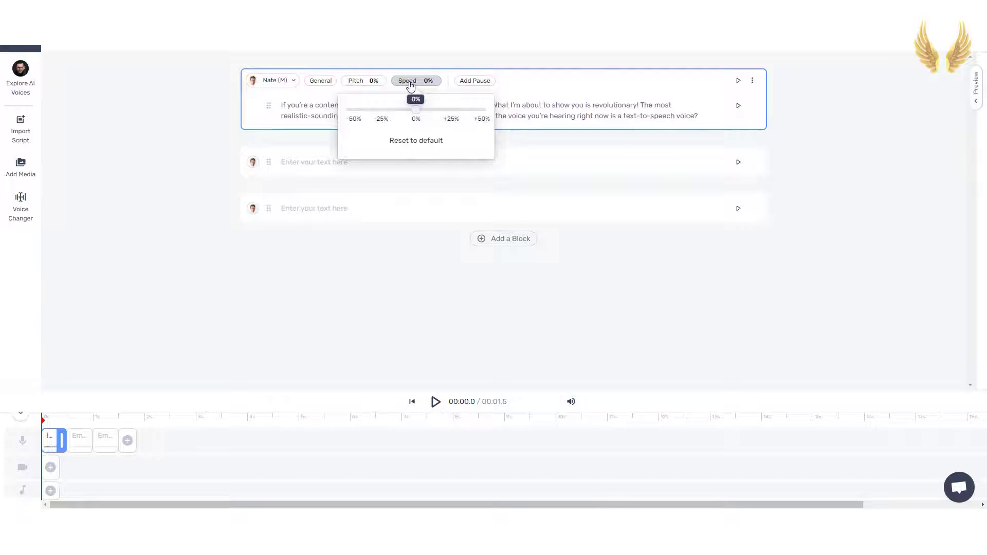
click(486, 83)
click(583, 102)
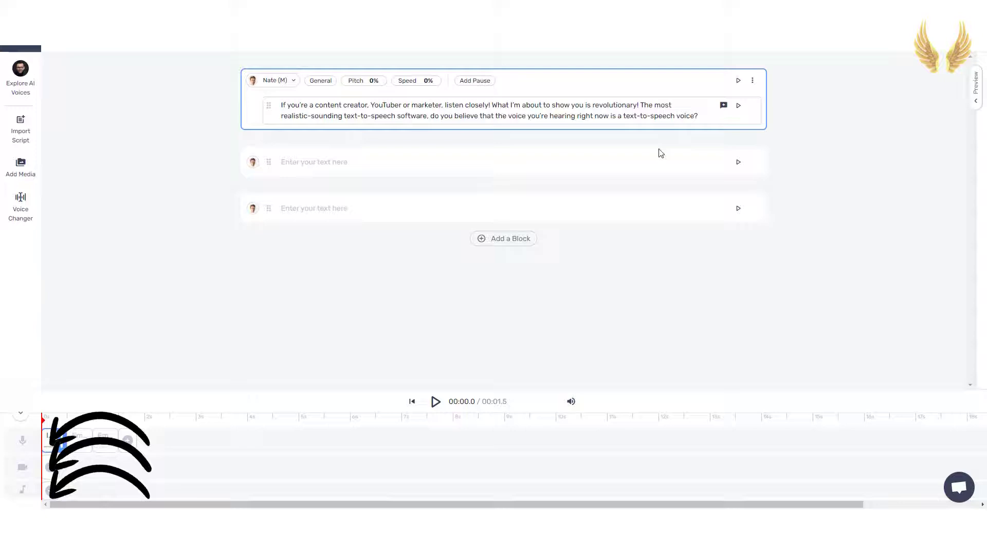
click(753, 81)
Delete the intro block and the extra empty block, leaving one empty block.
click(721, 174)
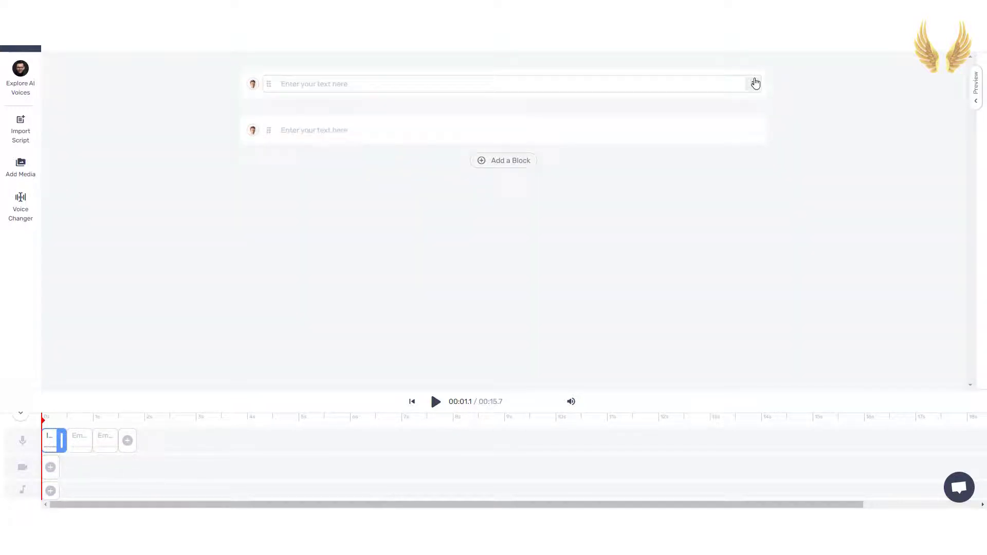
click(753, 84)
click(733, 159)
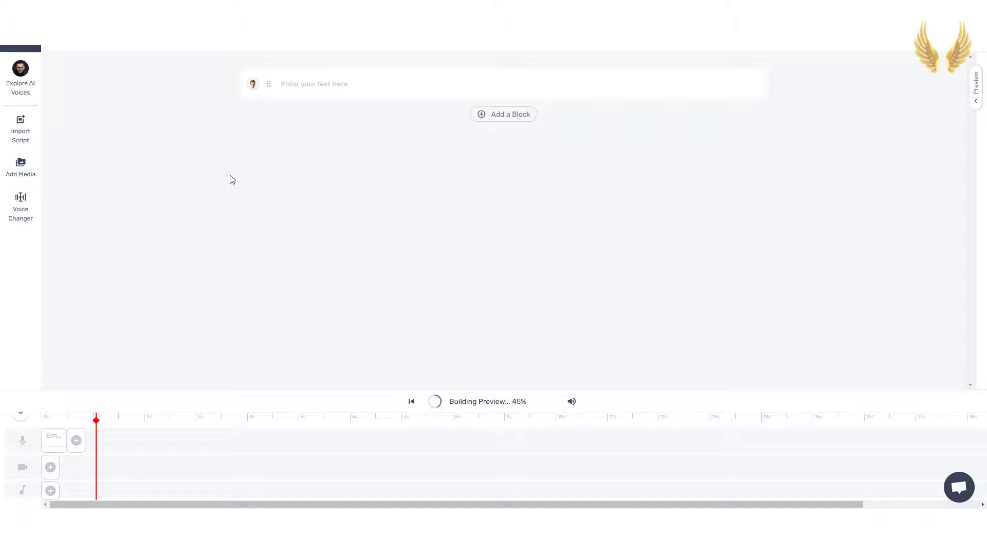
Browse Explore AI Voices, checking the language list and the Hide Pro Voices toggle, then close it.
click(21, 80)
scroll(411, 235, down, 1)
scroll(414, 235, down, 3)
click(123, 108)
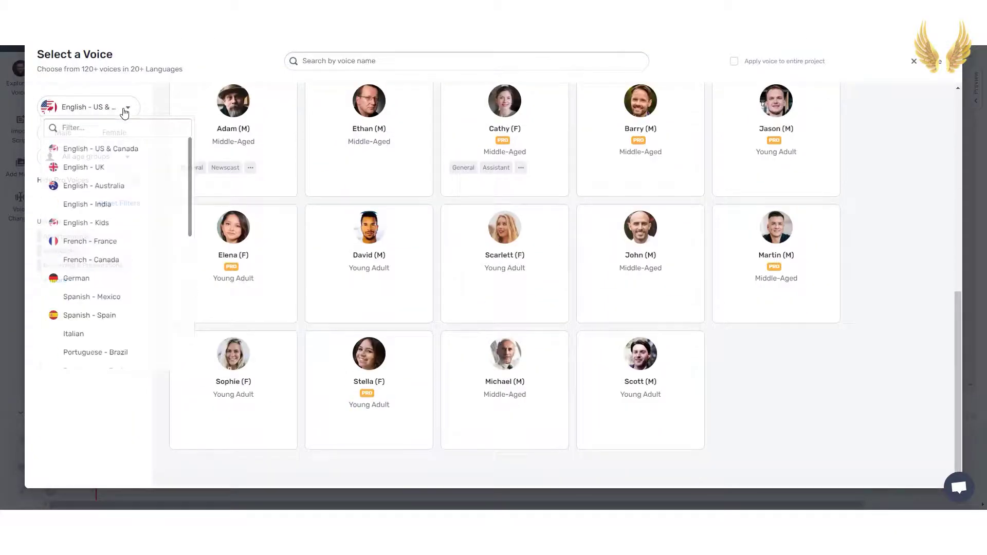
scroll(112, 214, down, 3)
scroll(111, 214, down, 3)
click(119, 412)
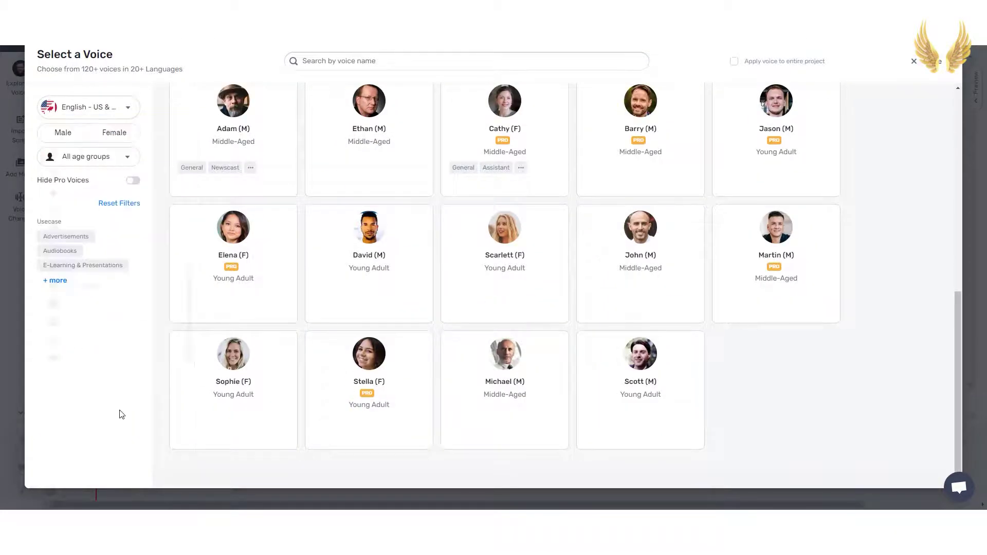
click(133, 183)
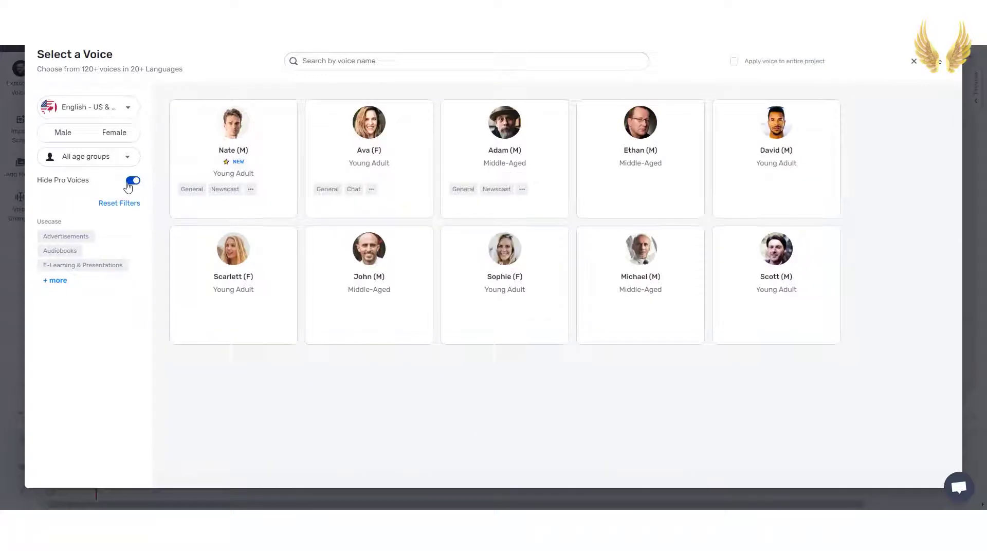
click(131, 184)
click(132, 182)
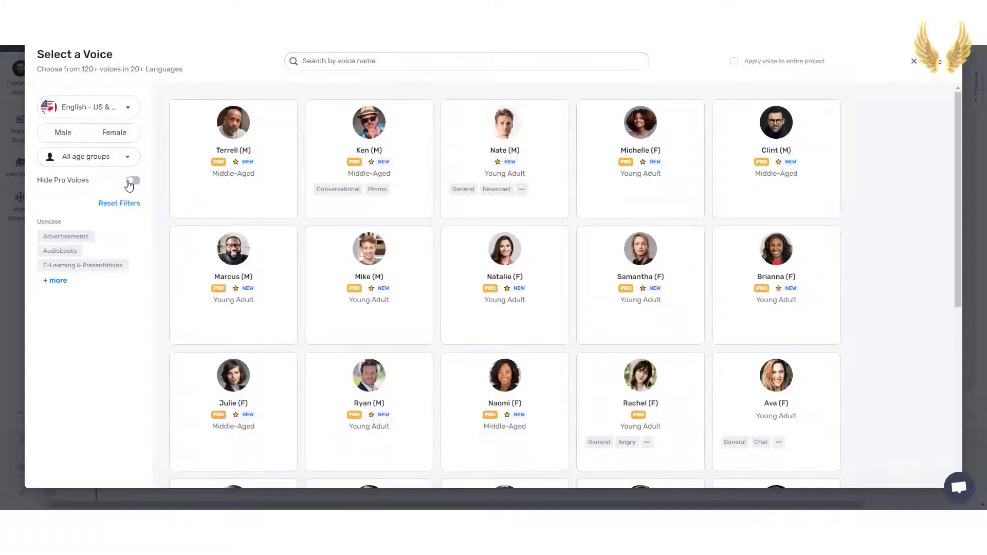
click(914, 61)
Import the script from New Microsoft Word Document.docx, split by paragraphs.
click(20, 133)
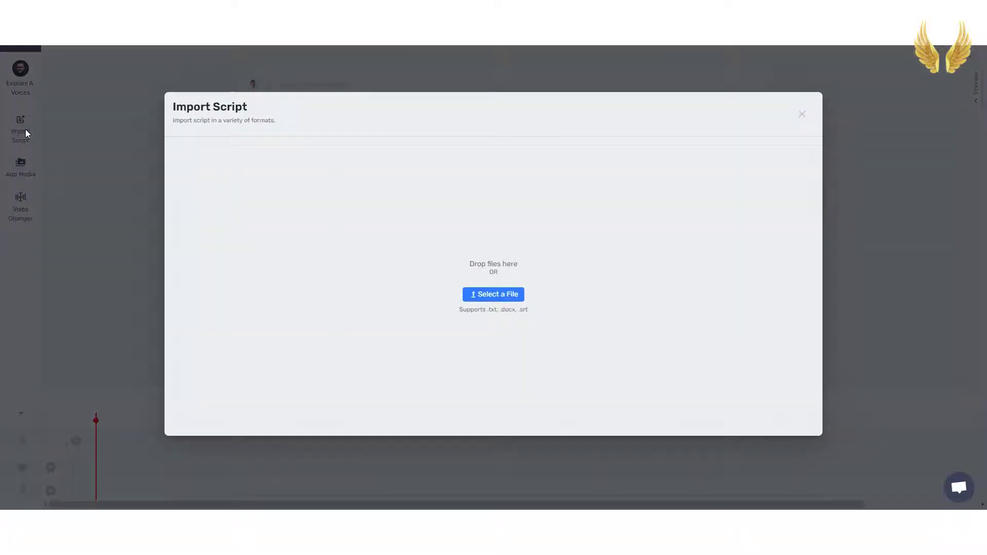
click(485, 294)
click(456, 115)
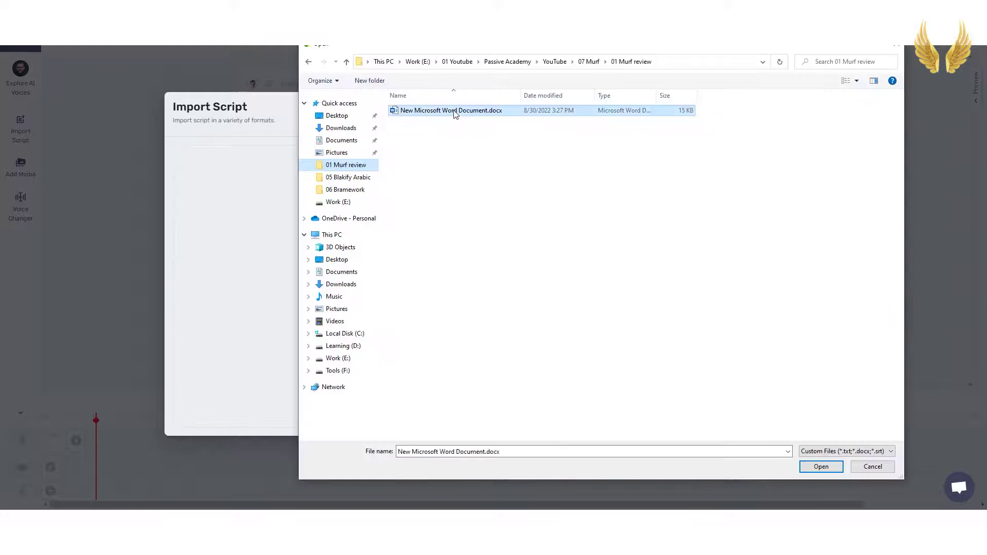
key(Return)
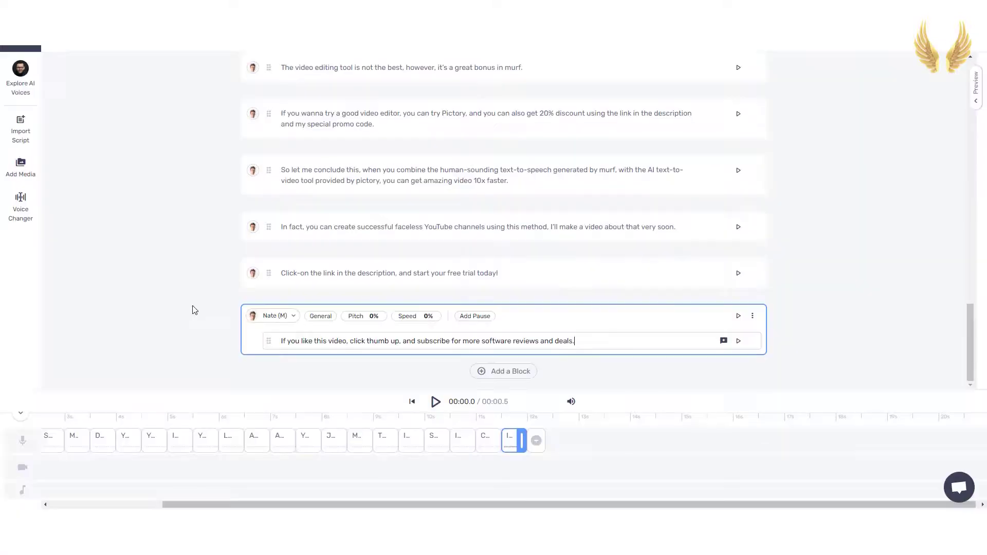
scroll(192, 308, up, 5)
scroll(260, 271, up, 5)
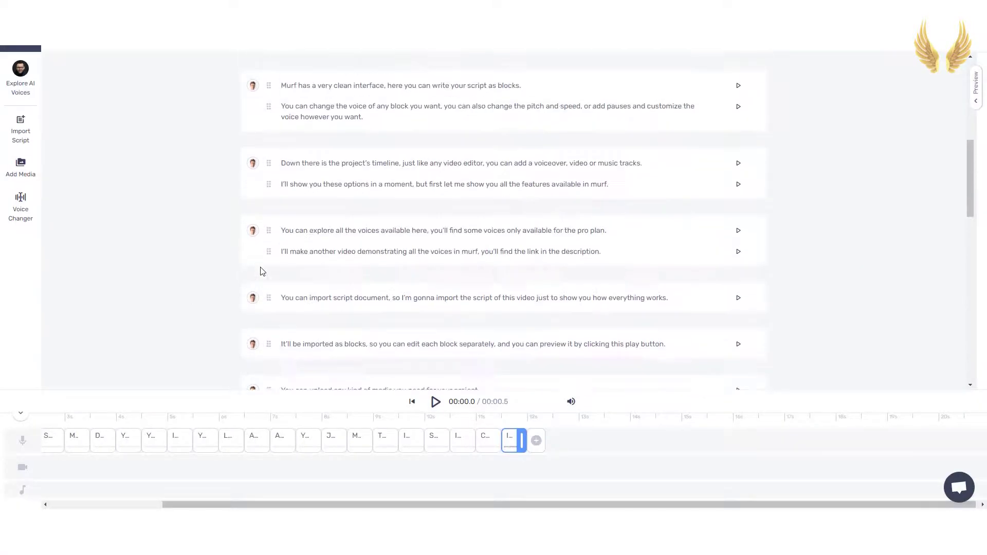
scroll(261, 272, up, 5)
scroll(260, 272, down, 8)
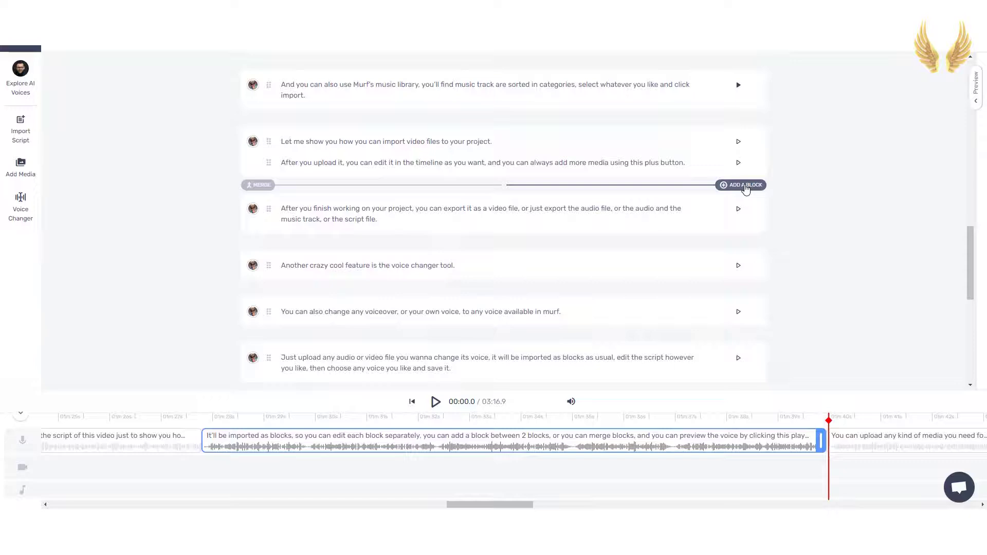
Insert an empty block between two blocks and delete it again.
click(745, 186)
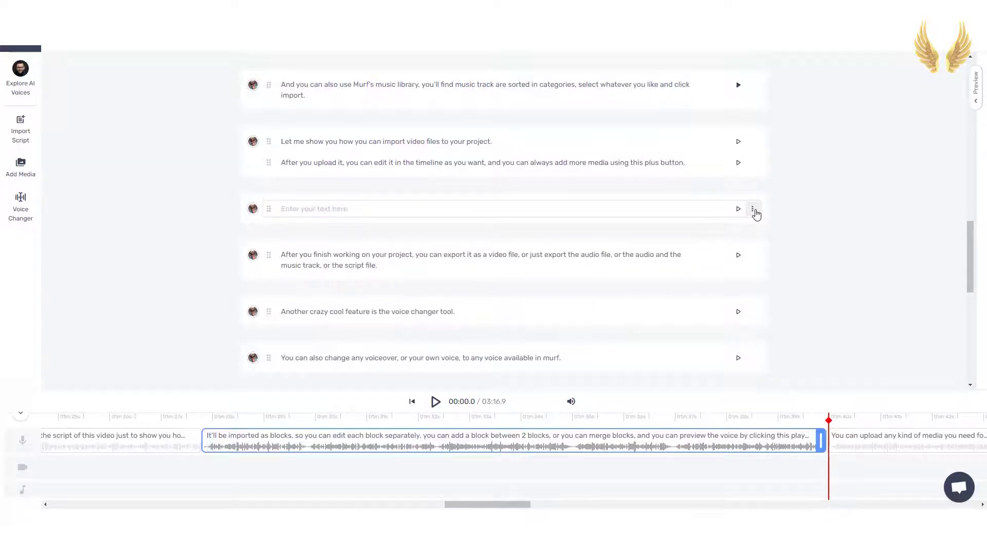
click(755, 214)
click(645, 218)
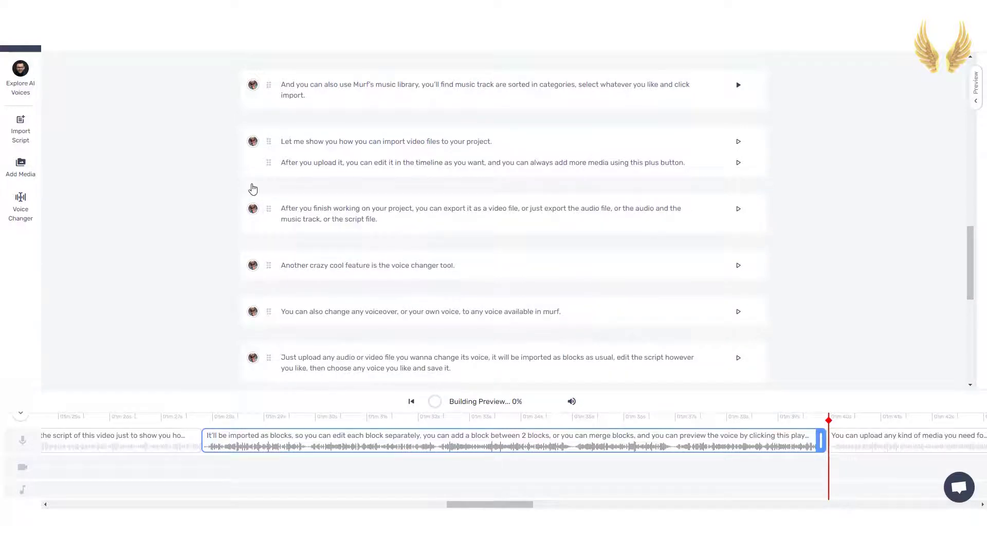
Merge the export, voice changer and voiceover sentences into the video-import block.
click(265, 190)
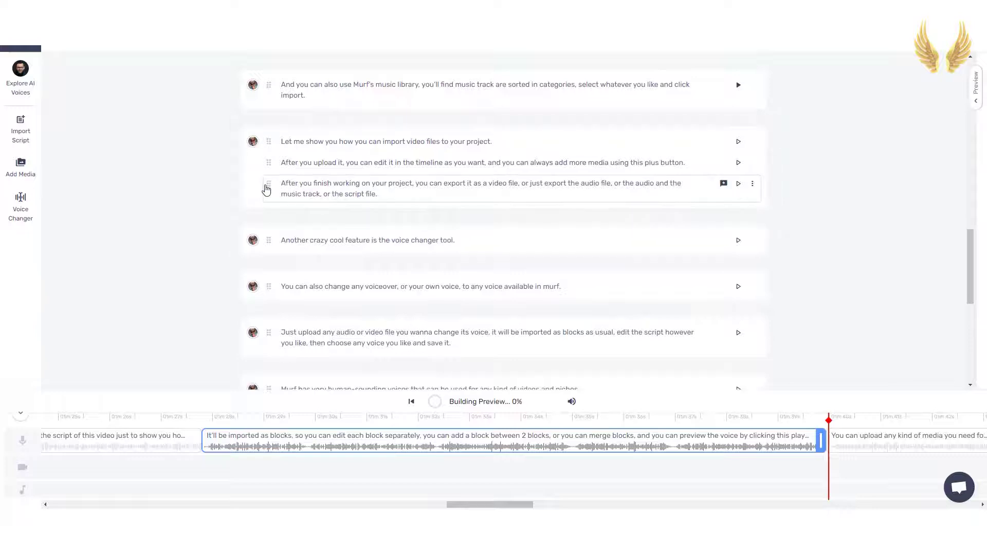
click(262, 215)
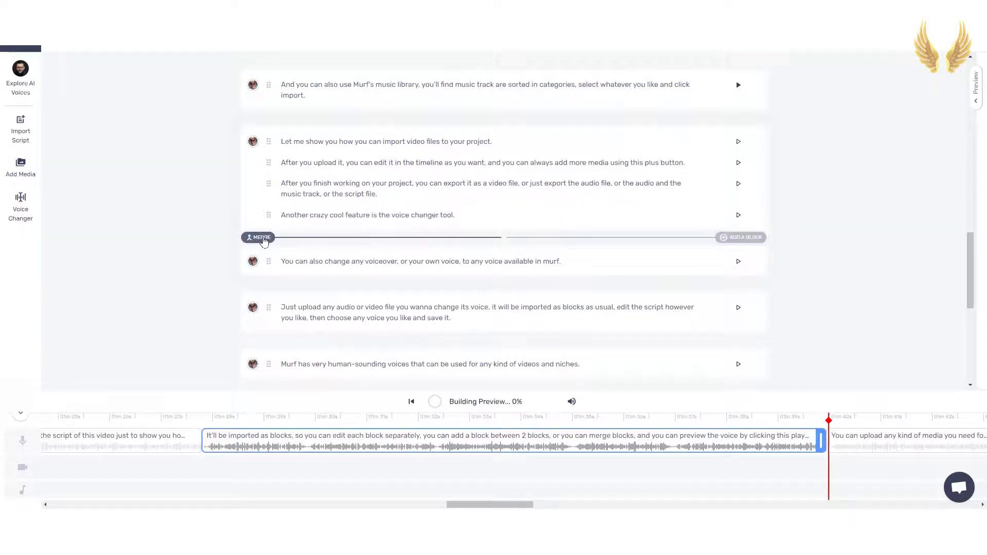
click(260, 238)
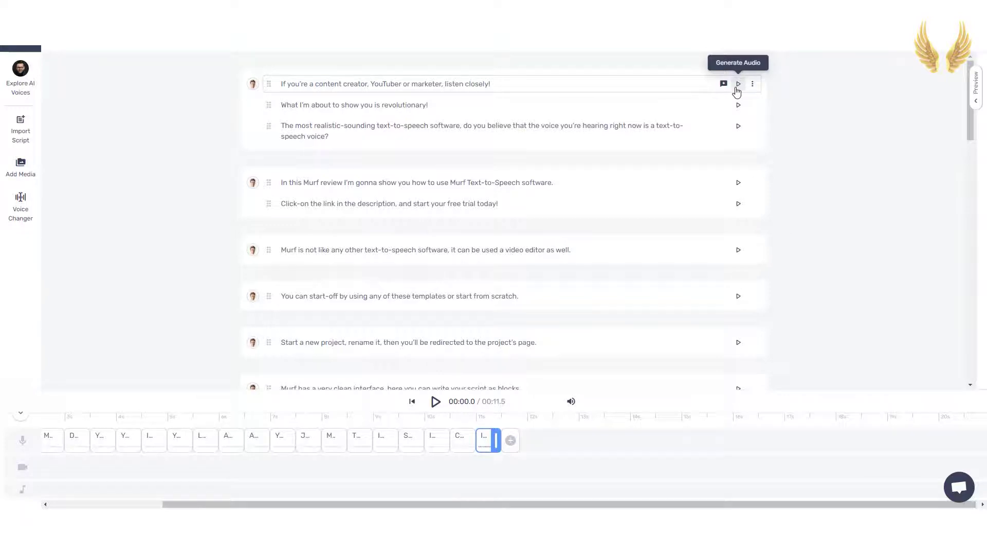
Generate audio for the imported script, building about 3:28 of voiced clips on the timeline.
click(736, 85)
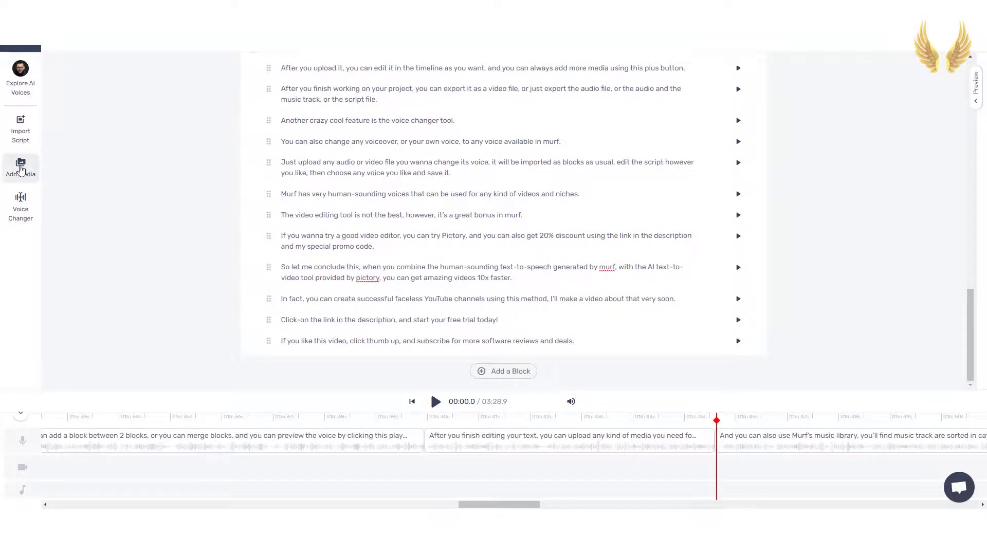
click(21, 169)
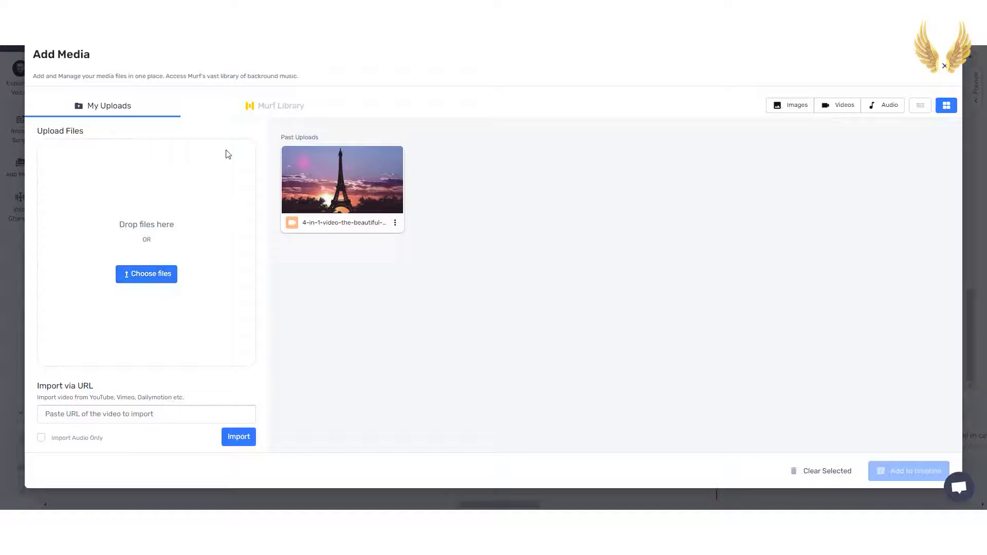
click(282, 110)
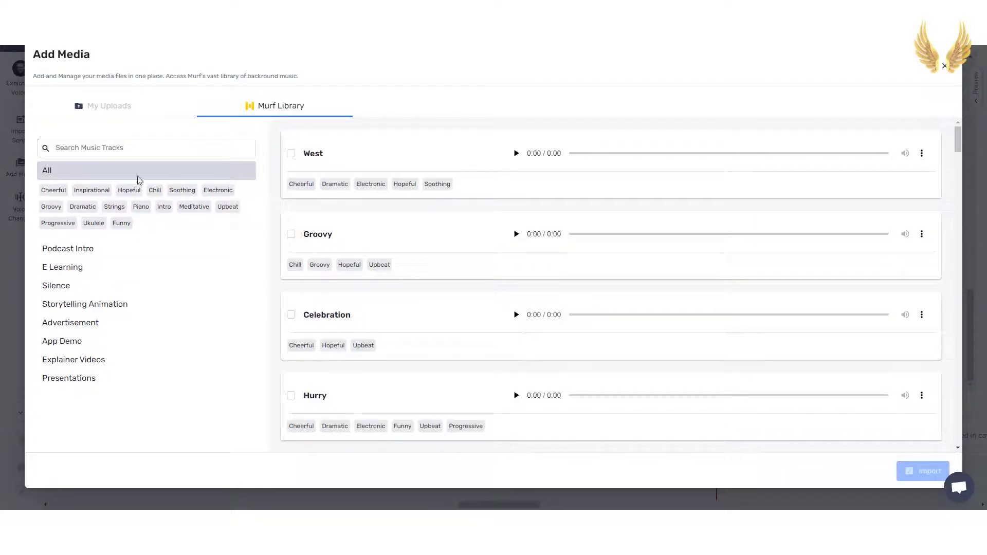
click(94, 190)
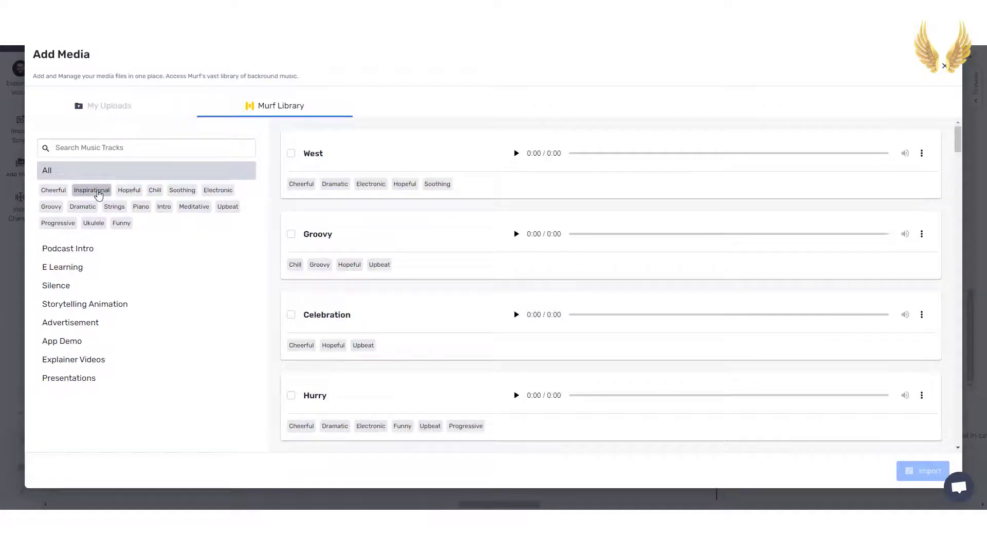
click(516, 157)
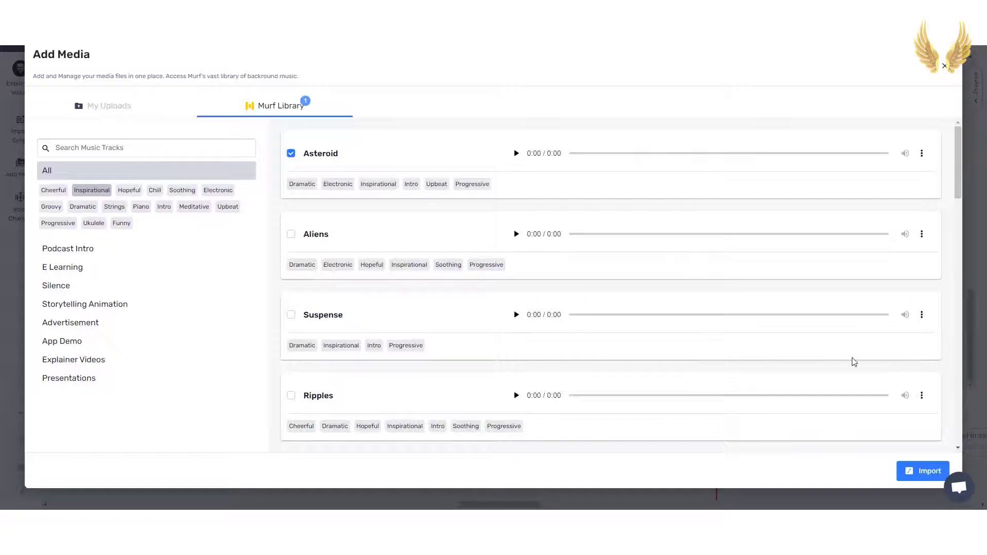
click(908, 473)
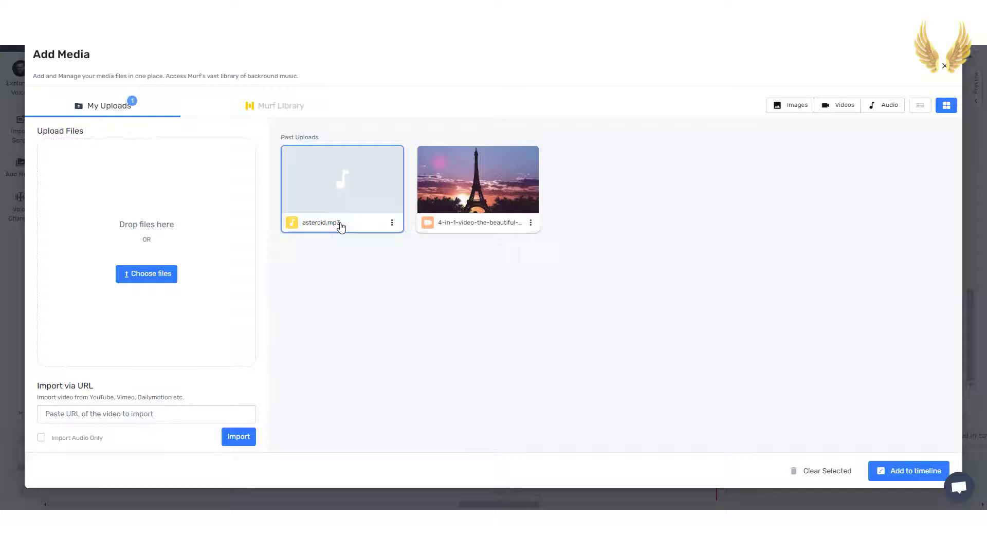
click(903, 473)
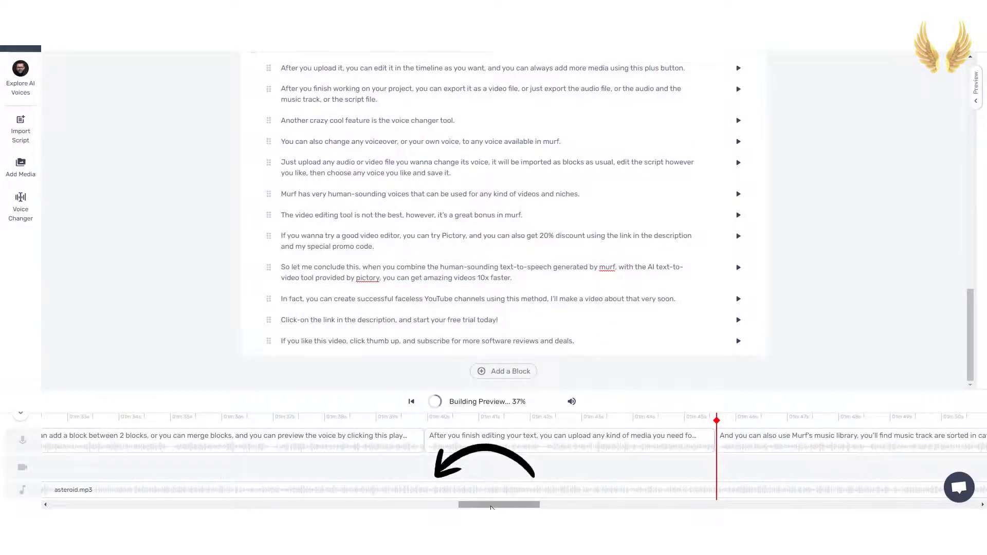
drag(463, 504, 282, 503)
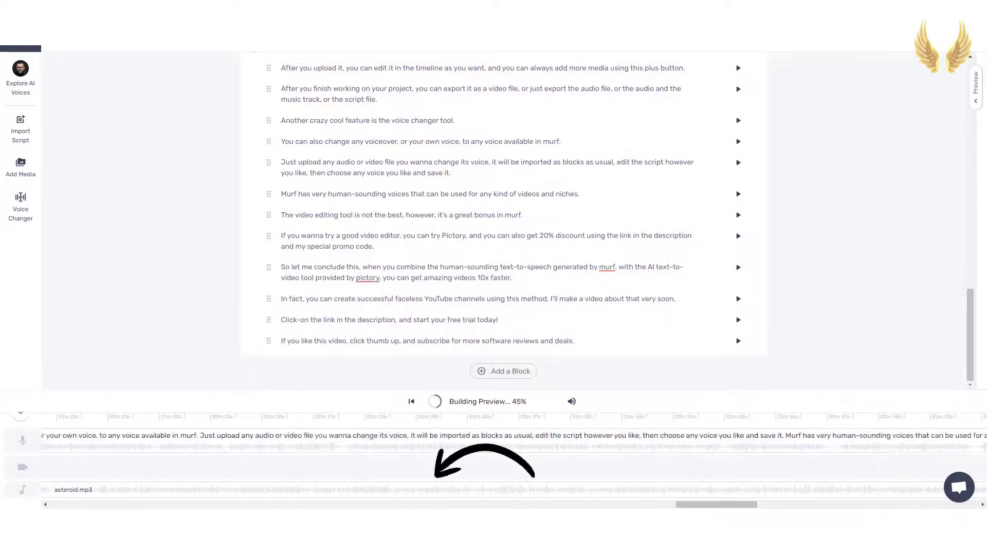
Upload the laptop-typing video, add it to the video track, and play the preview.
click(27, 173)
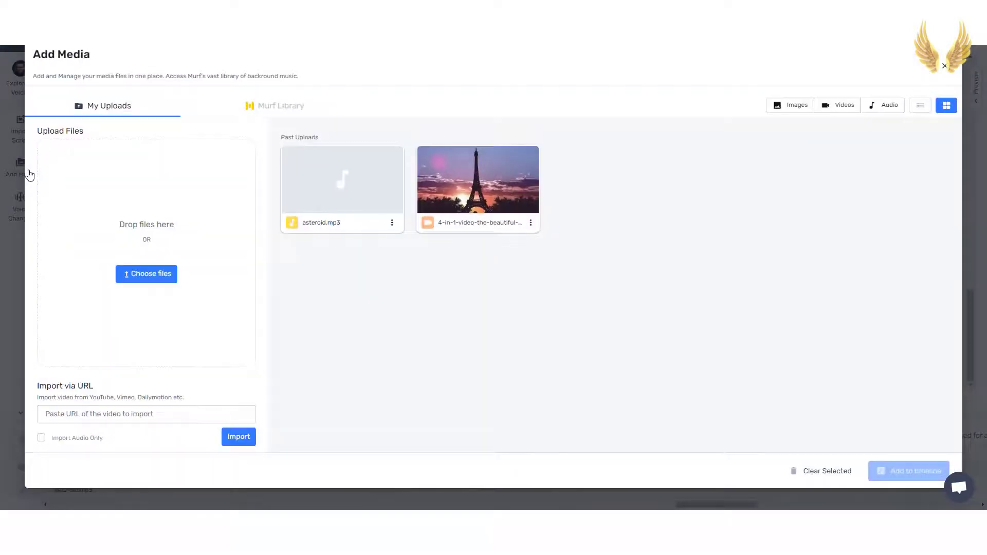
click(159, 282)
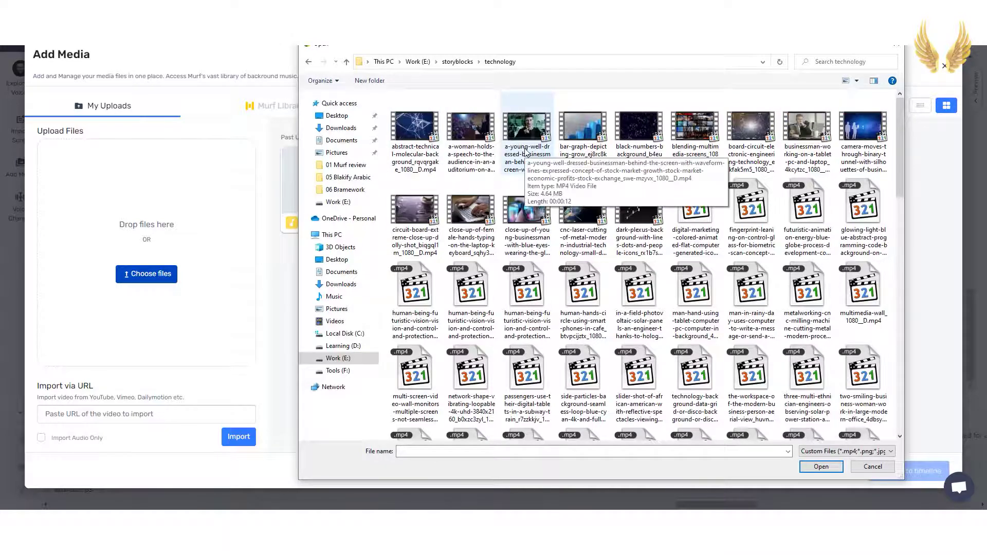
double_click(458, 207)
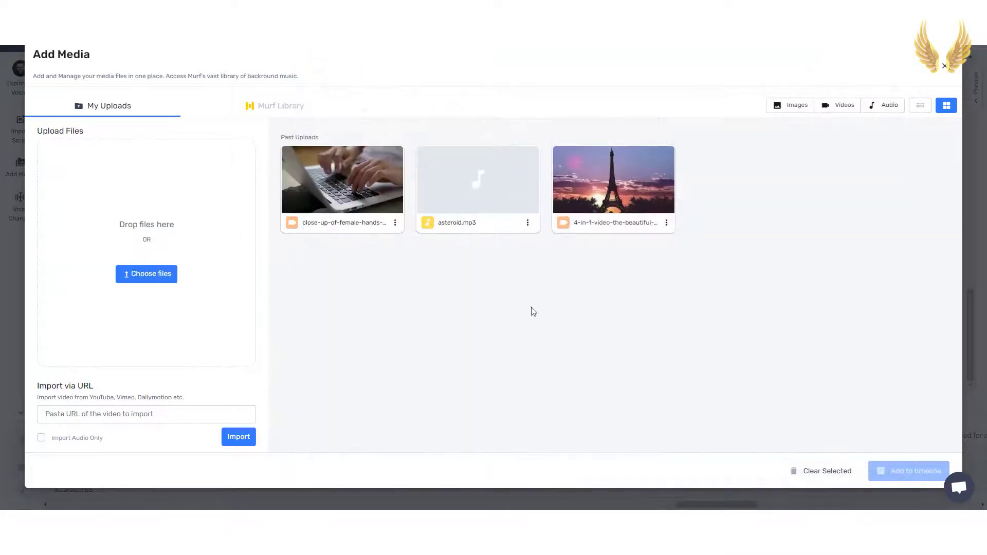
click(339, 232)
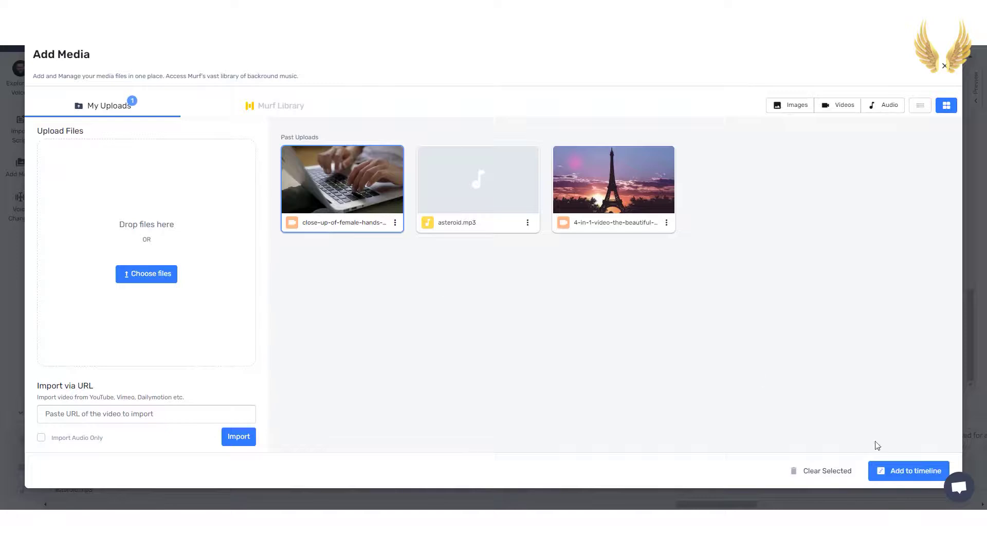
click(903, 471)
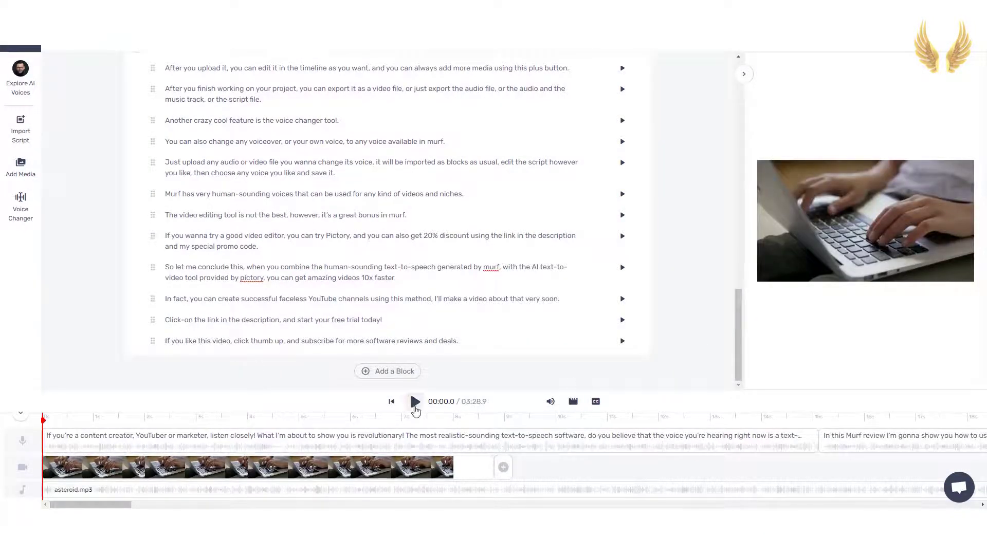
click(416, 409)
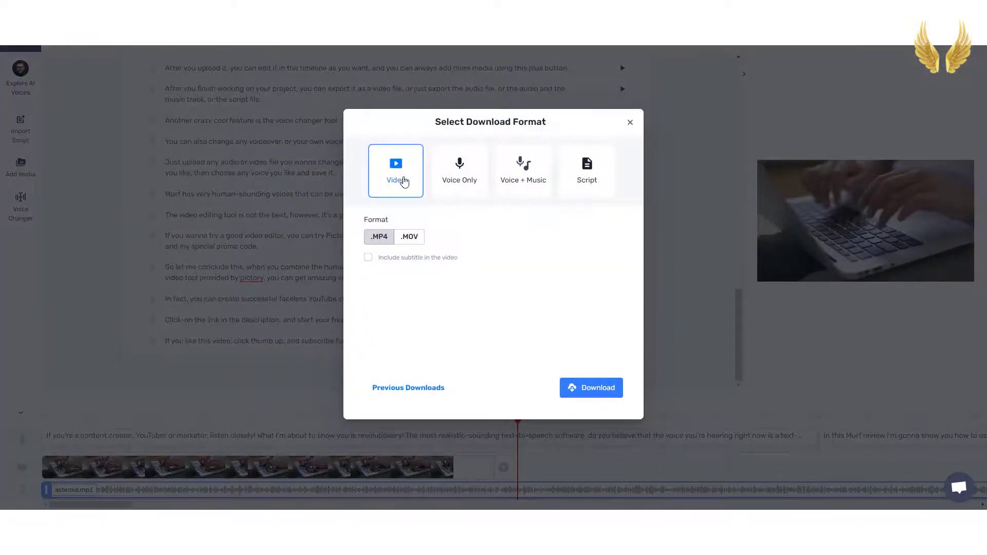
Compare the Voice Only, Voice + Music and Script download formats, returning to Voice Only.
click(440, 179)
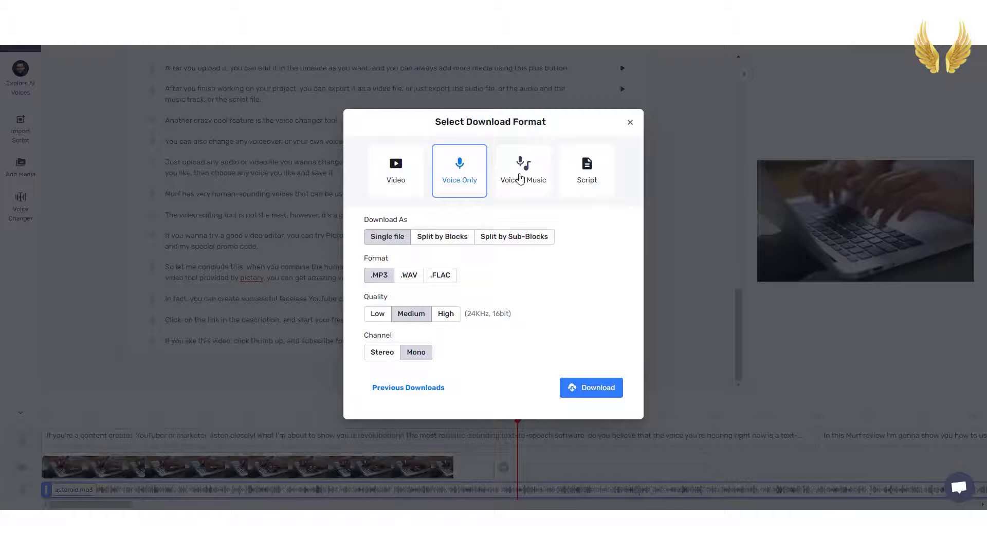
click(521, 179)
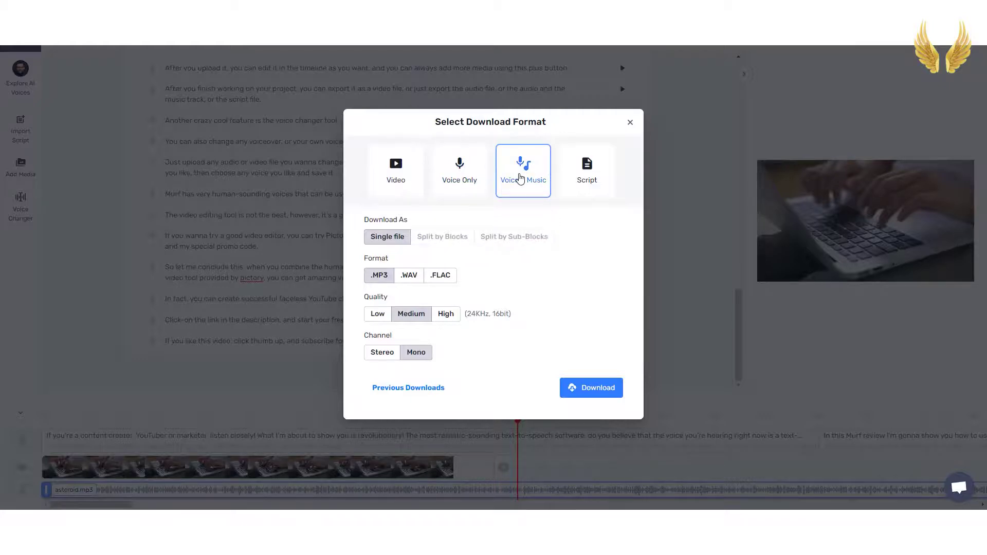
click(578, 180)
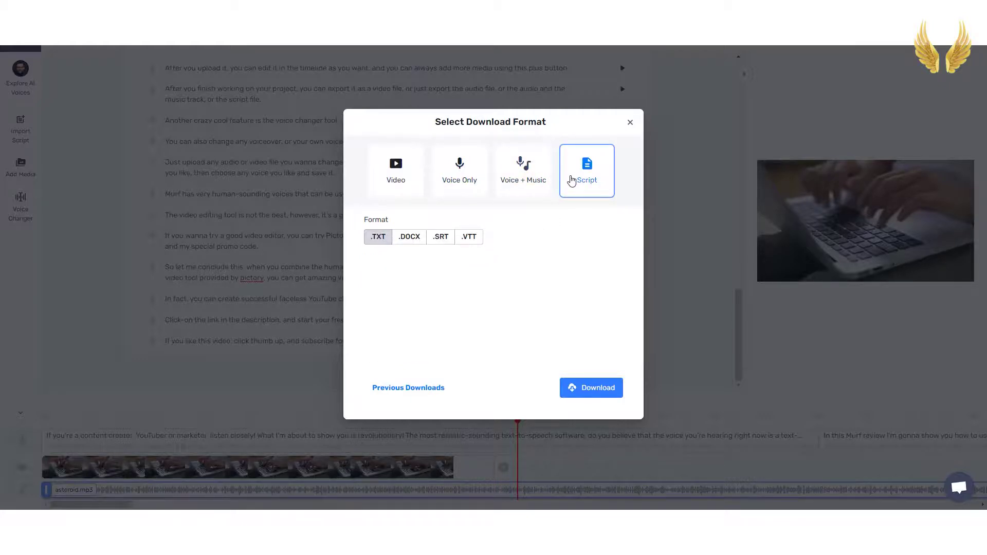
click(464, 180)
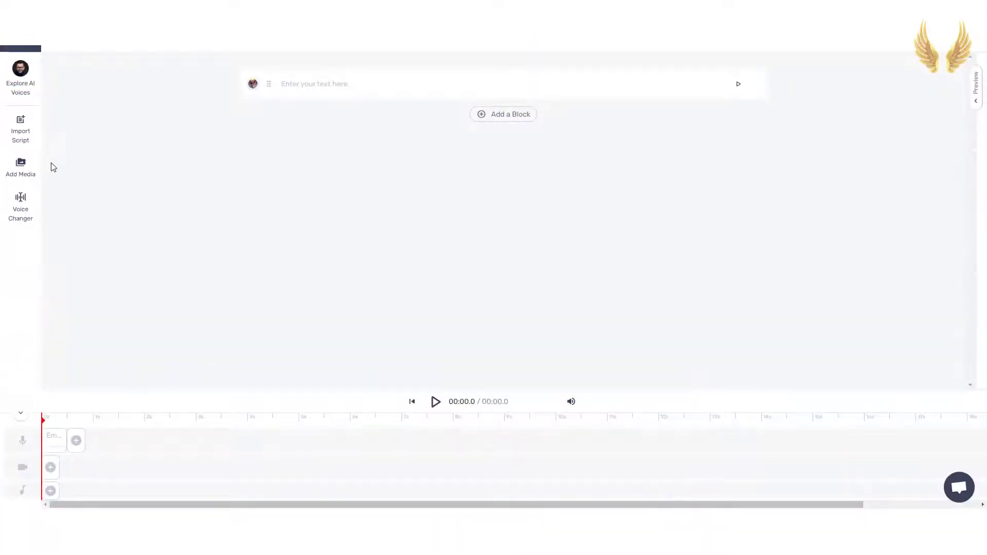
Upload speechelo review.mp3 to the Voice Changer and transcribe it in US English.
click(16, 214)
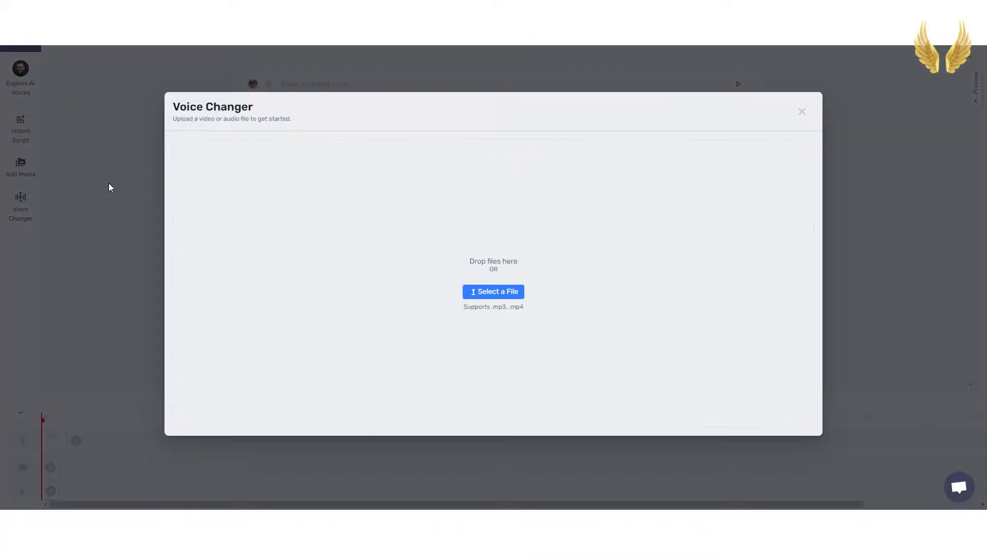
click(510, 296)
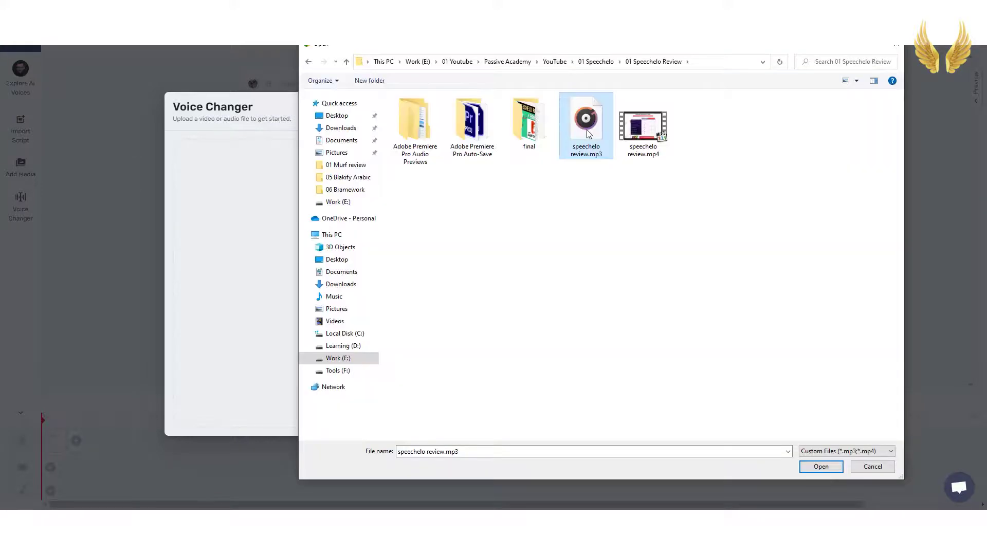
double_click(587, 130)
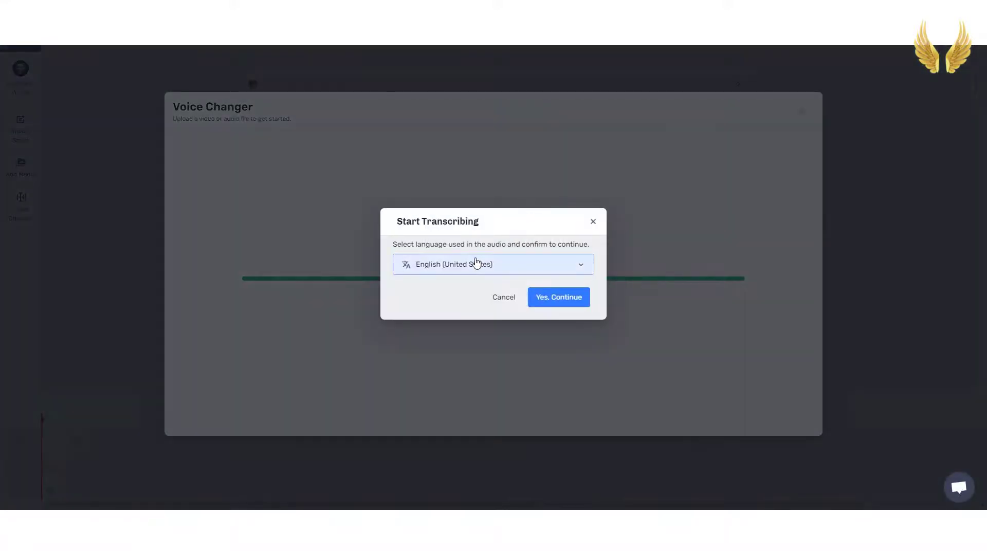
click(553, 300)
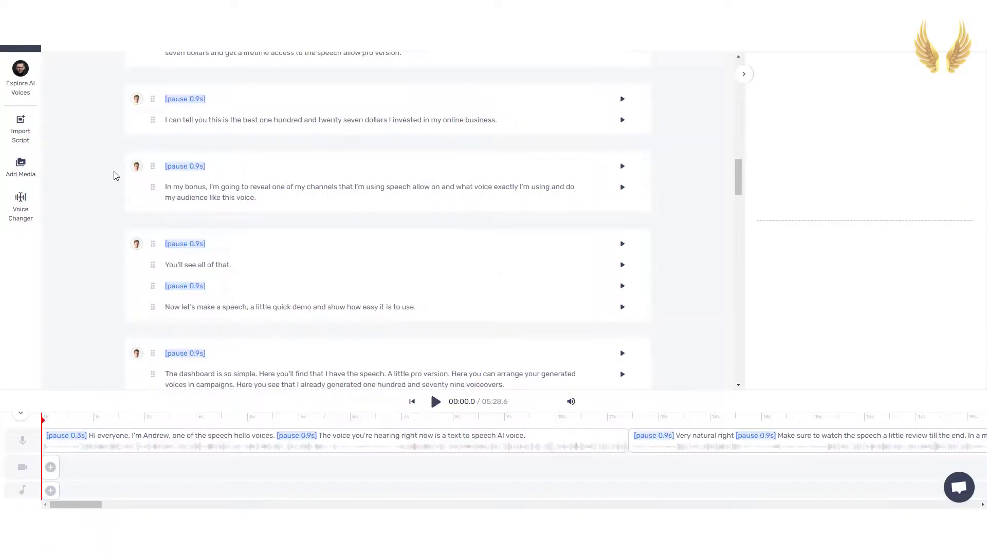
scroll(115, 177, down, 3)
scroll(115, 177, down, 3)
scroll(113, 179, down, 3)
scroll(112, 179, down, 3)
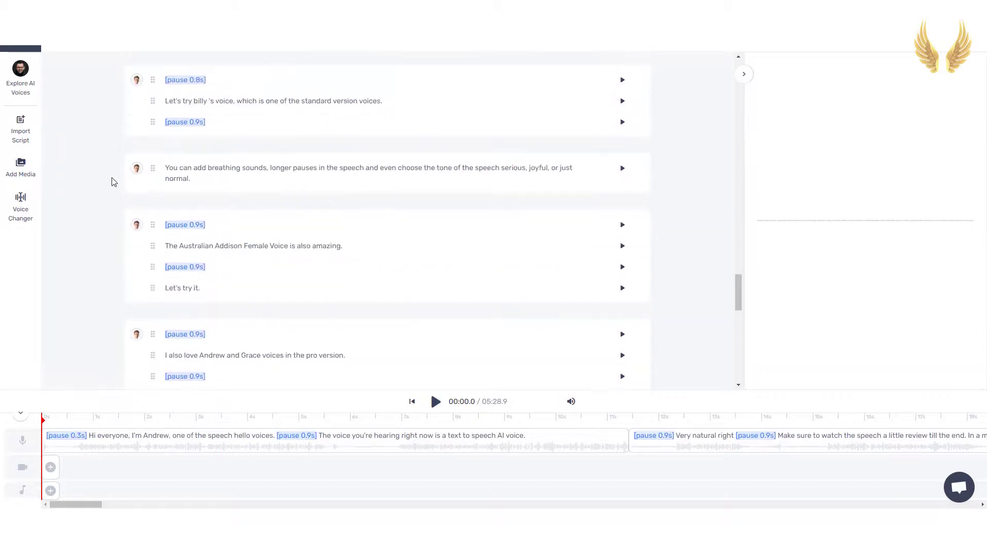
scroll(112, 179, down, 3)
scroll(111, 181, down, 3)
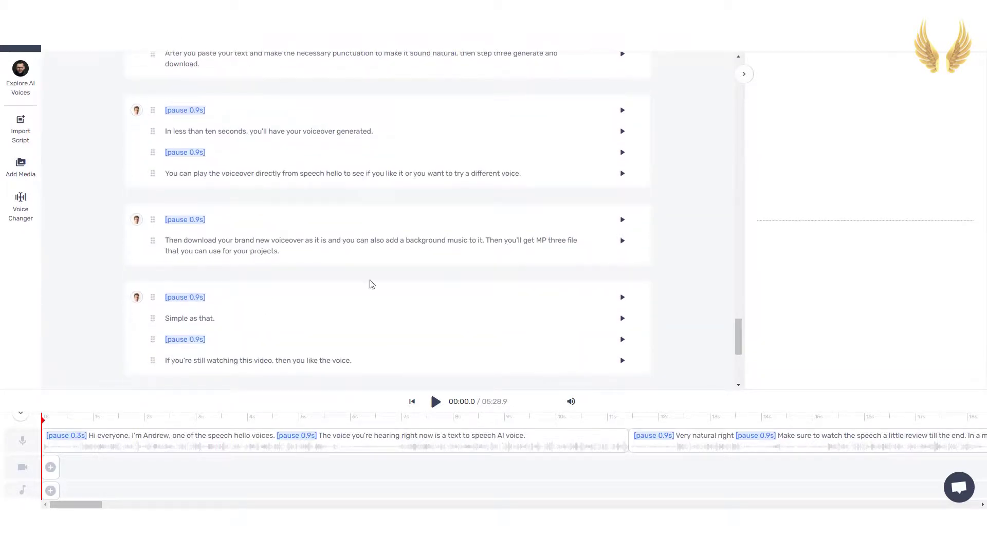
Browse the voice gallery and its languages, then enable Hide Pro Voices.
click(137, 221)
mouse_move(641, 285)
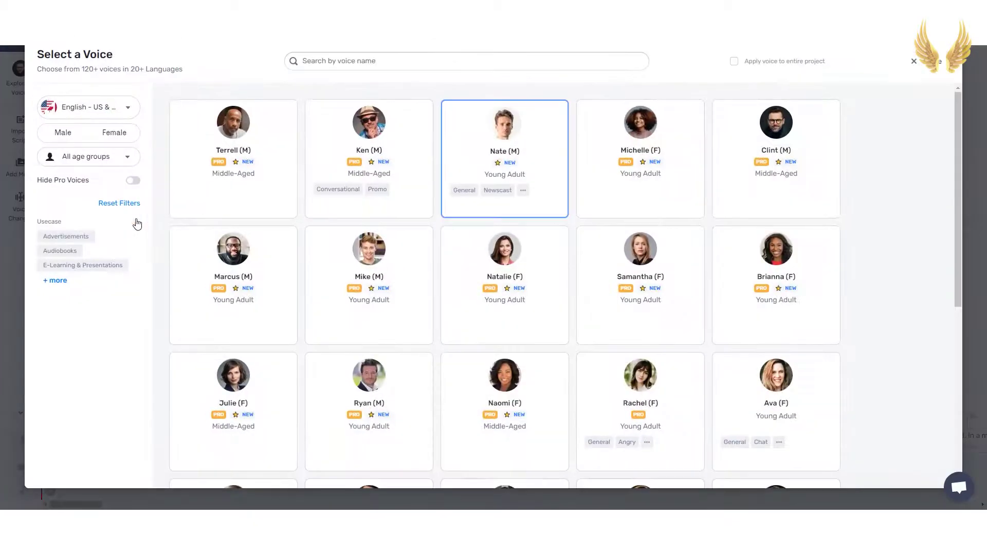
scroll(667, 309, down, 4)
scroll(586, 335, down, 1)
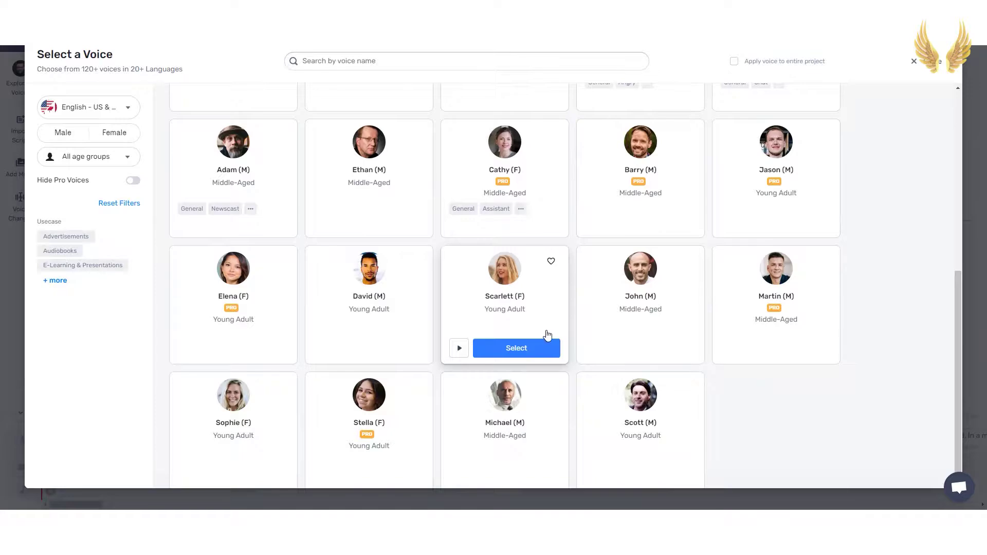
scroll(413, 236, up, 5)
scroll(413, 232, down, 5)
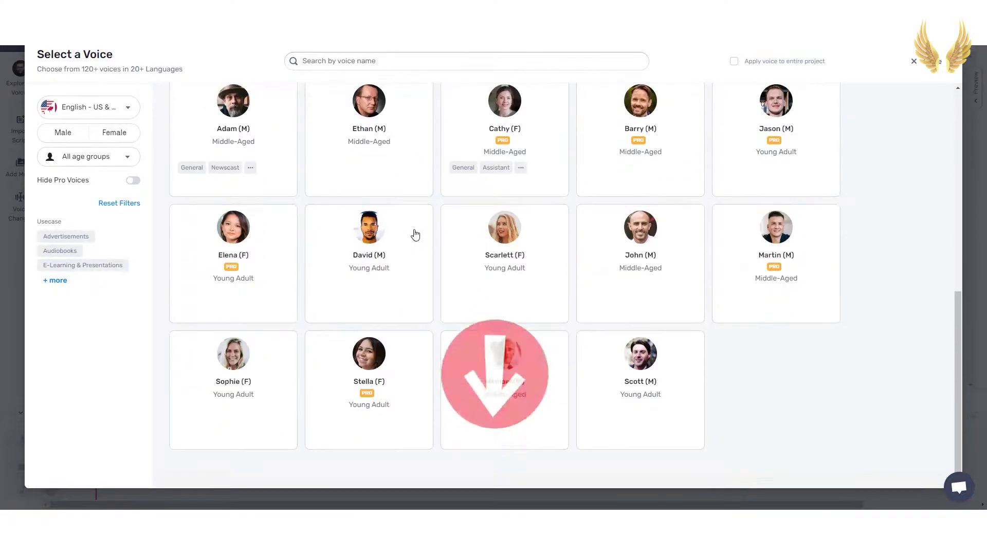
click(121, 114)
scroll(110, 214, down, 3)
scroll(110, 213, down, 2)
scroll(116, 309, down, 1)
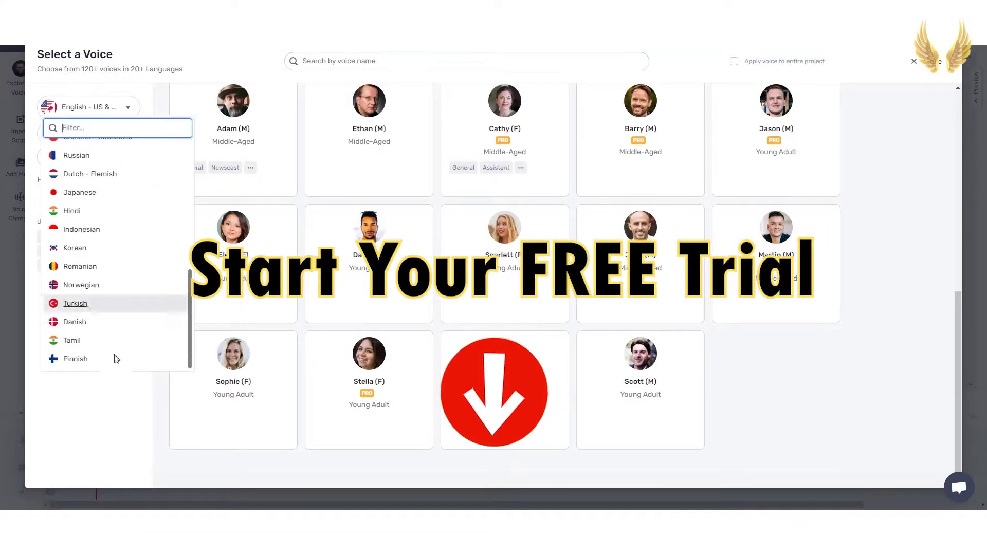
click(133, 180)
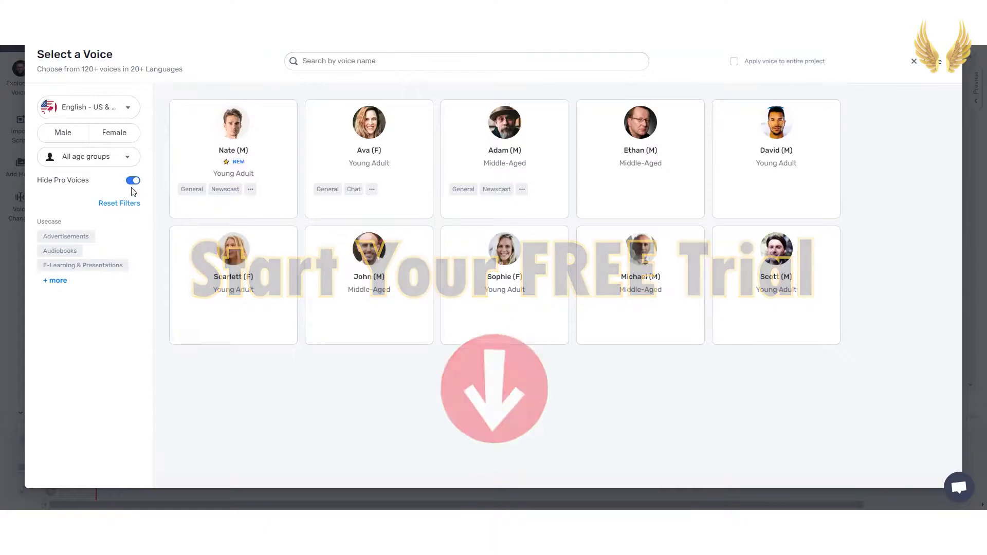
click(131, 183)
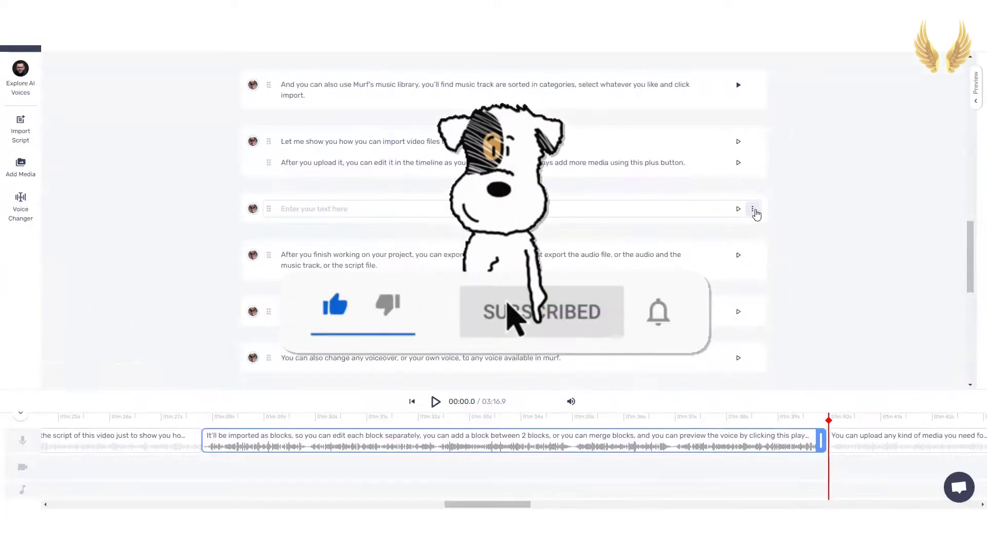
Delete the empty block and merge the export, voice changer and voiceover sentences into the video-import block.
click(757, 215)
click(676, 221)
click(256, 188)
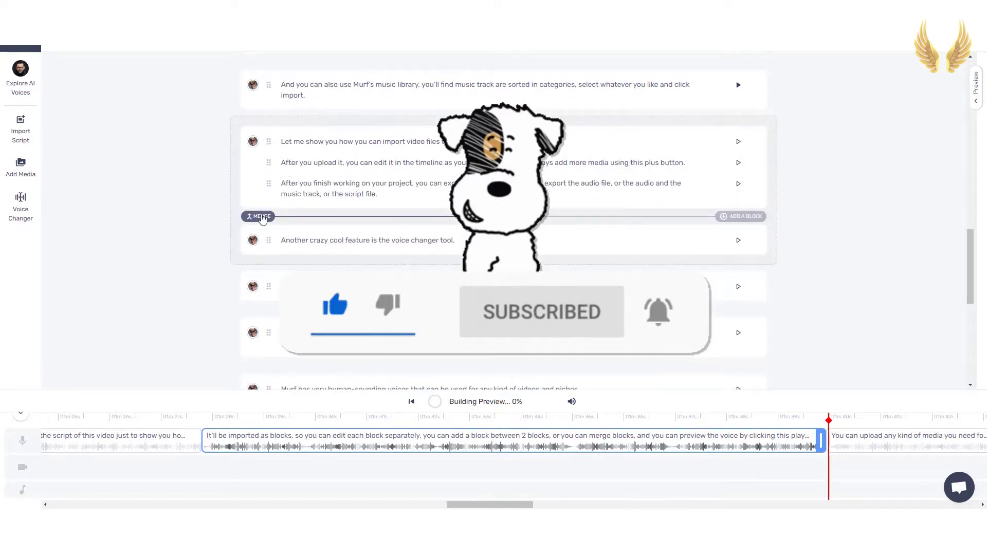
click(261, 217)
click(261, 235)
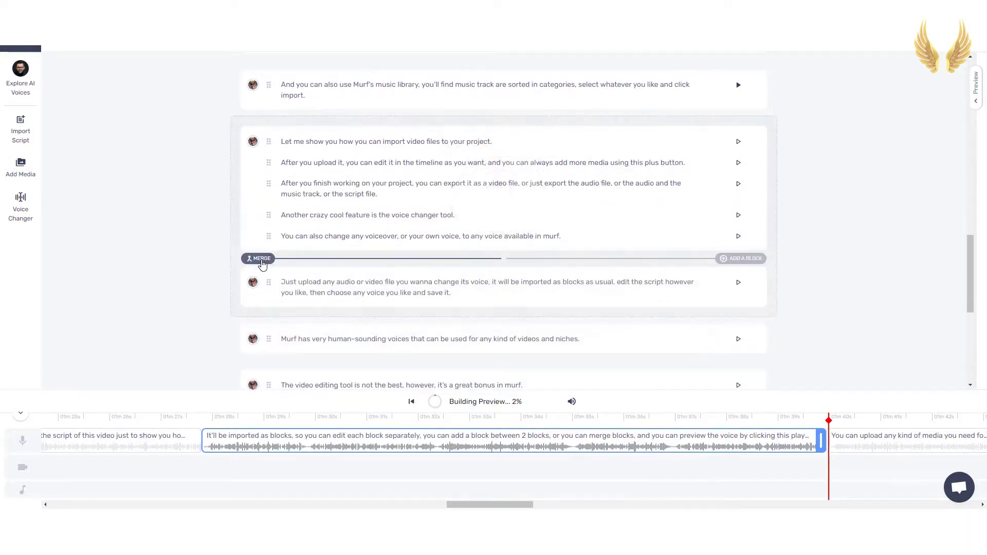